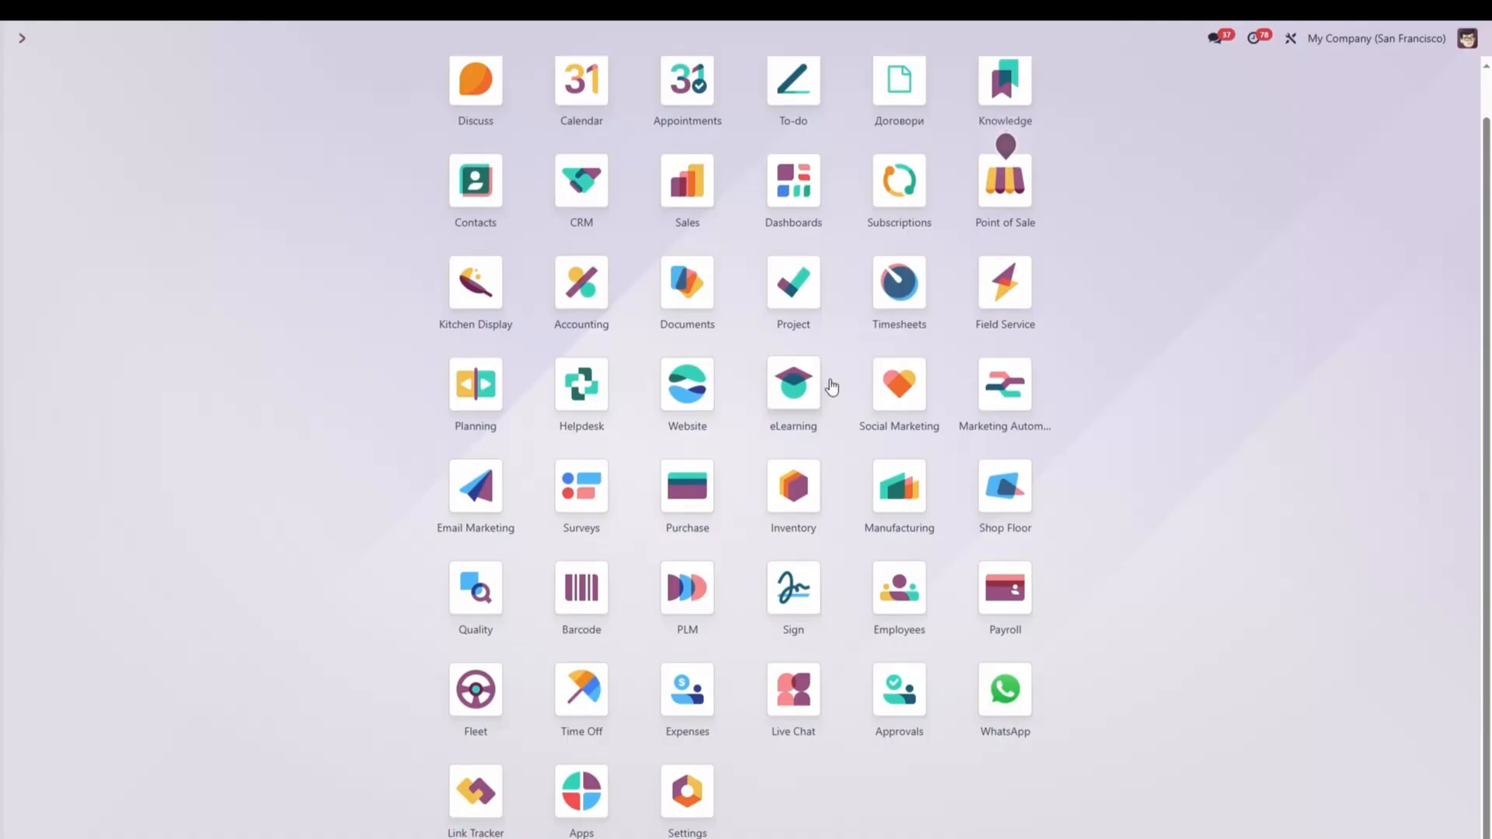
Enable Customer Ratings in the Project app's settings and save the change.
click(788, 298)
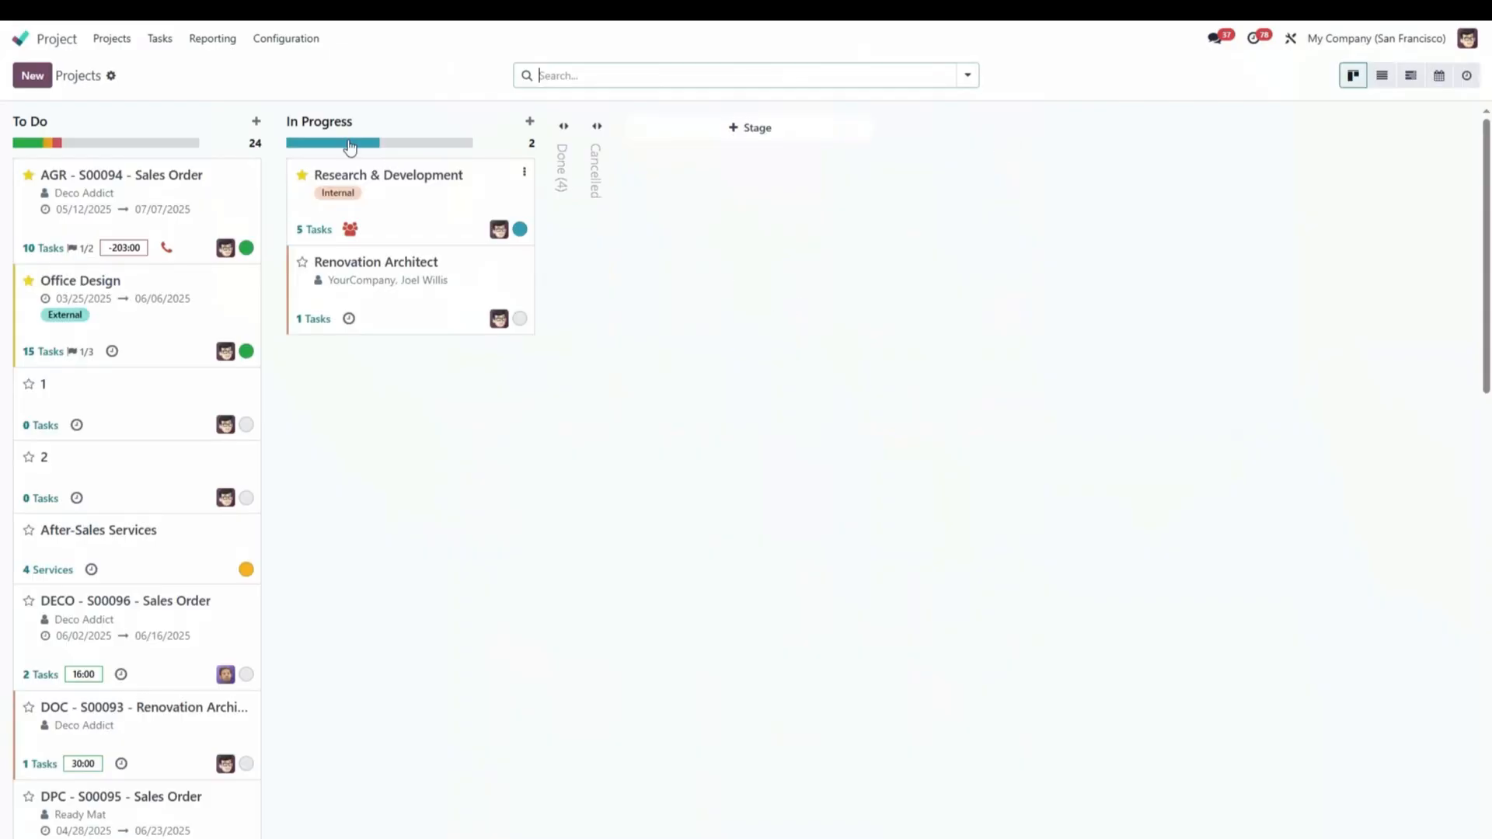
click(294, 42)
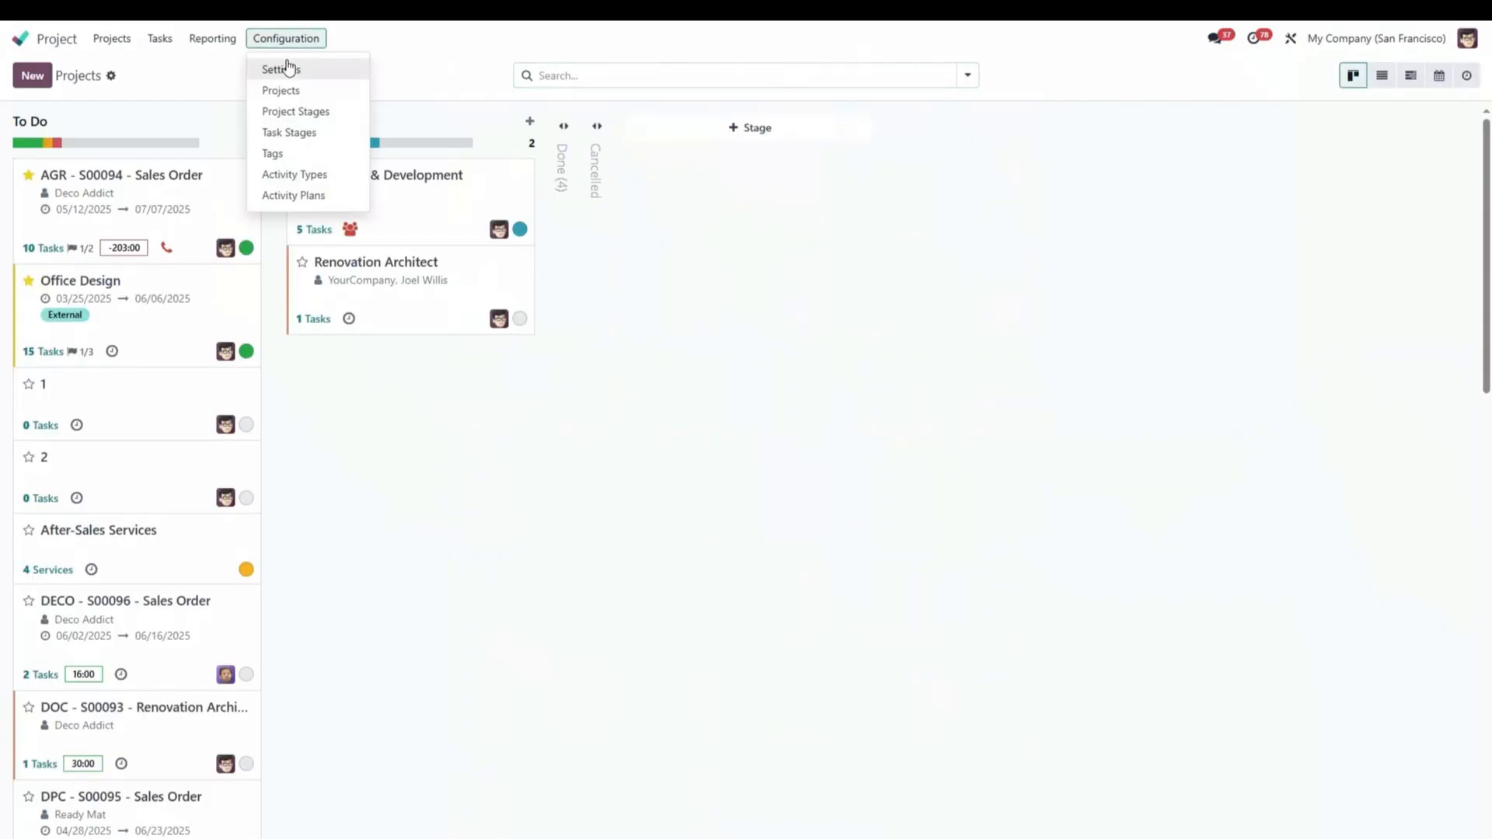
click(284, 72)
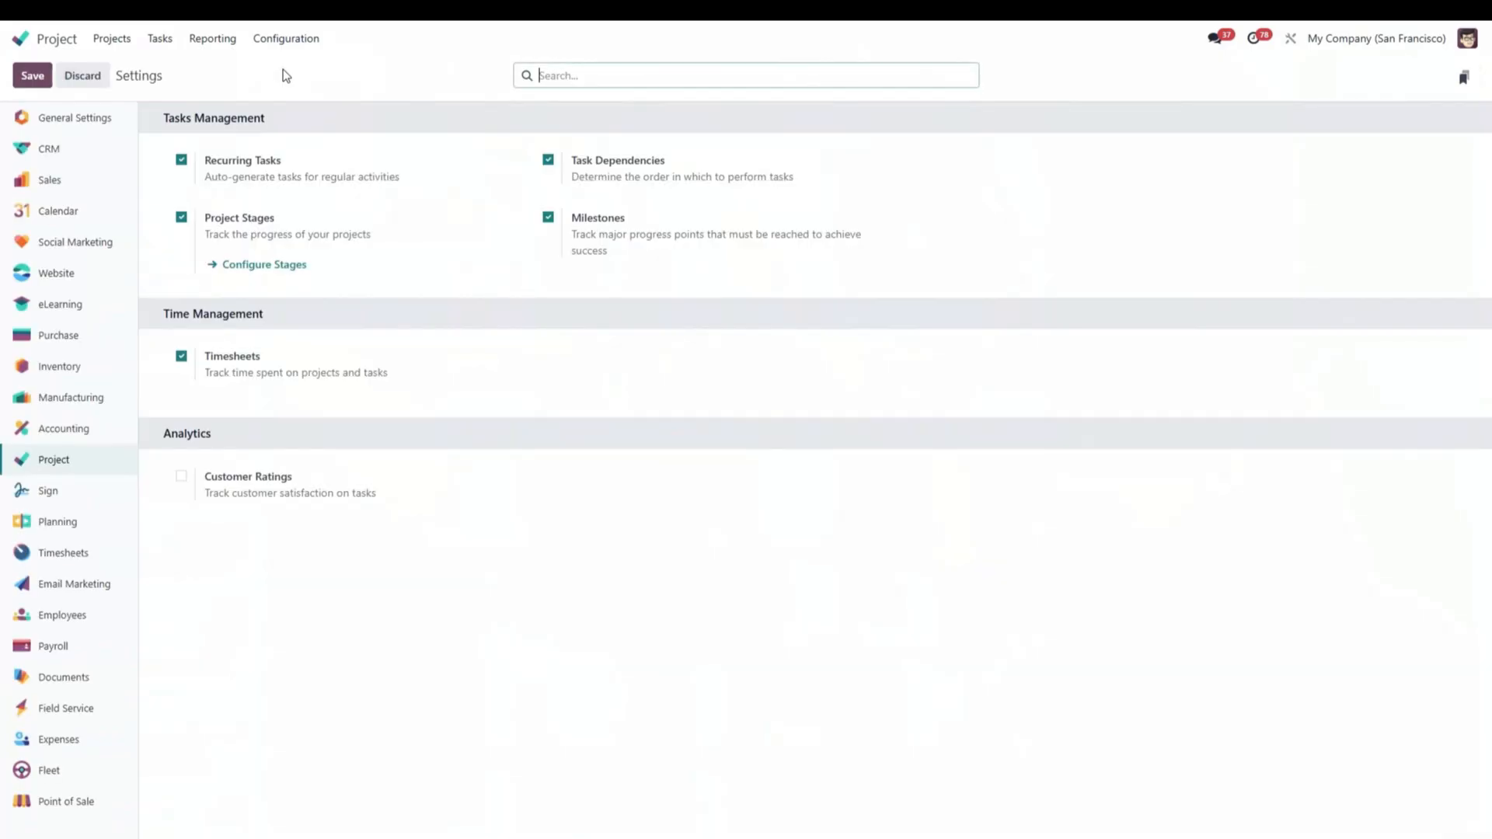
click(181, 477)
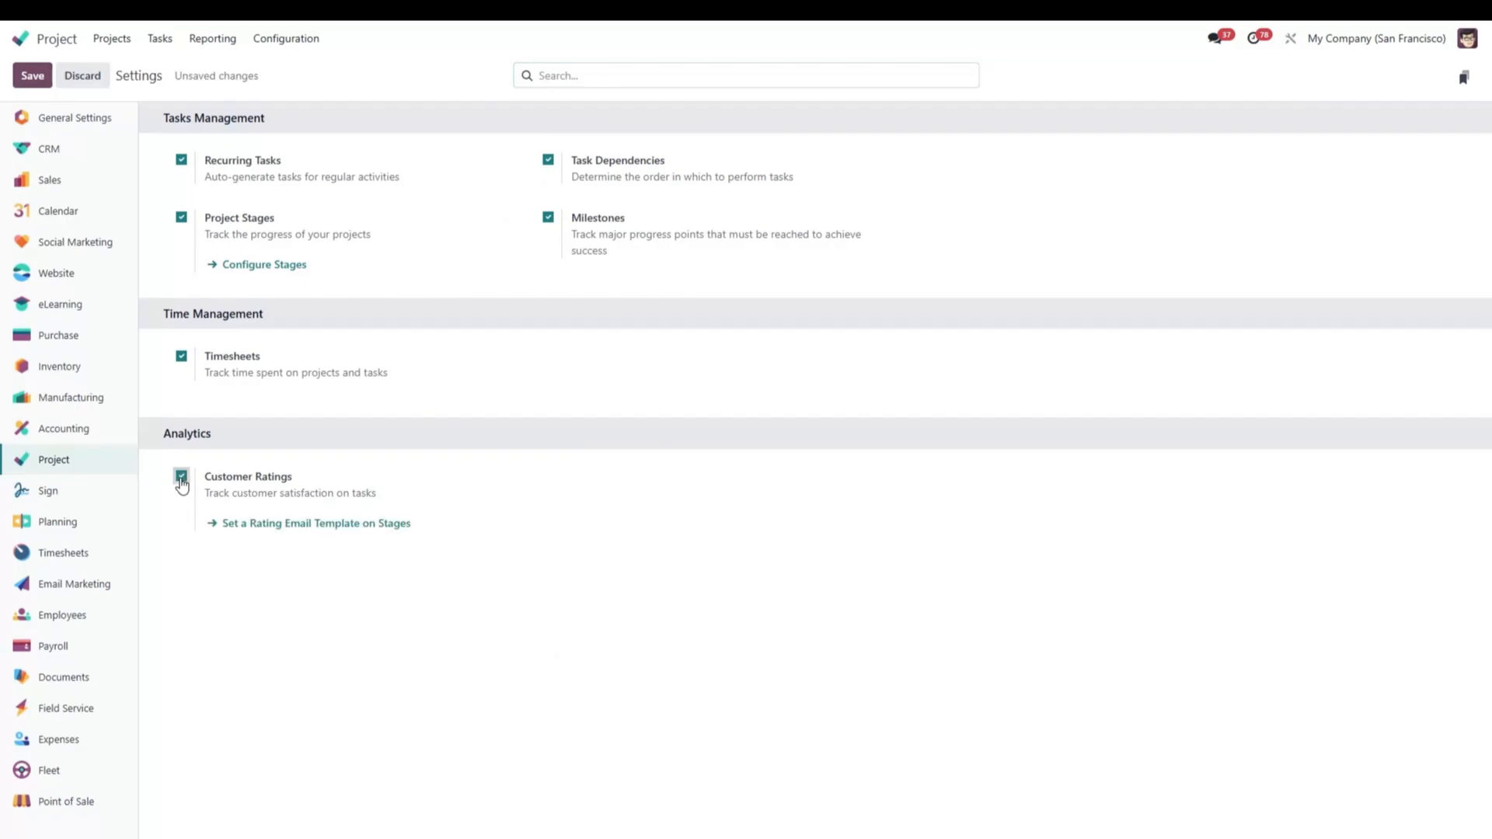
click(34, 78)
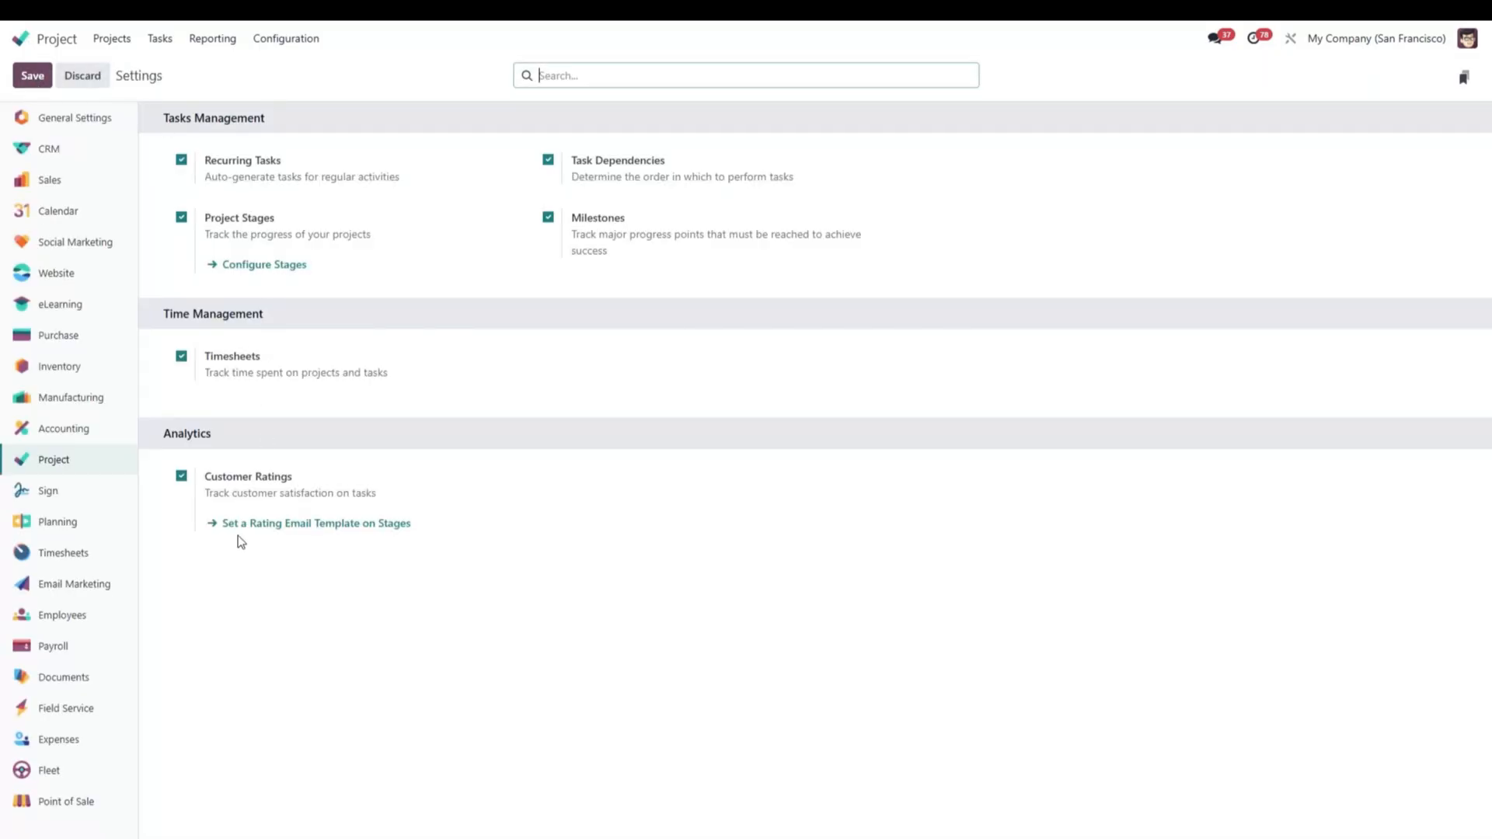
Open the task stages used for rating email templates and view the details of the Renovations project's New stage.
click(233, 525)
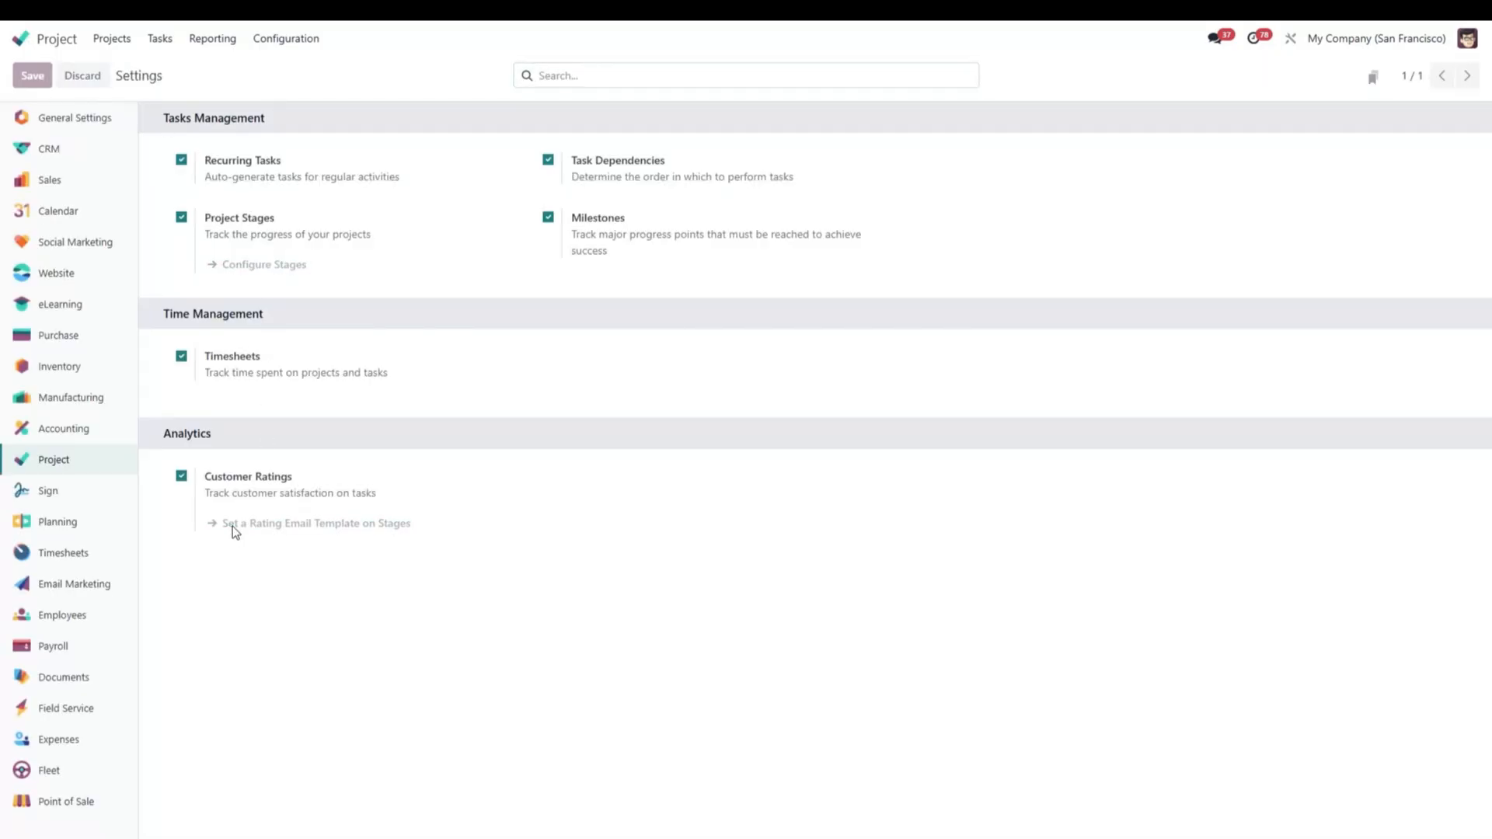
click(197, 549)
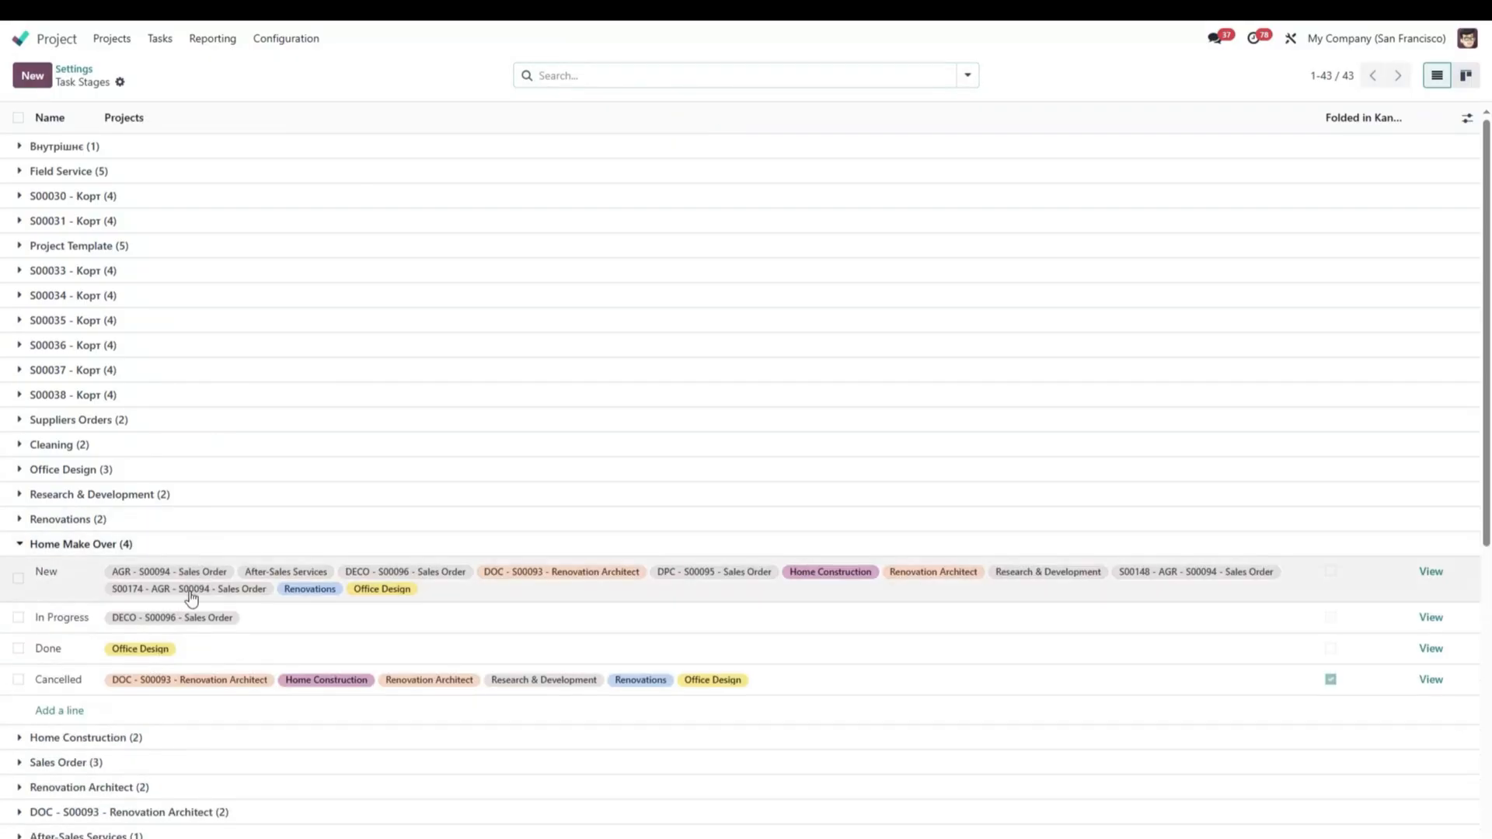
click(154, 741)
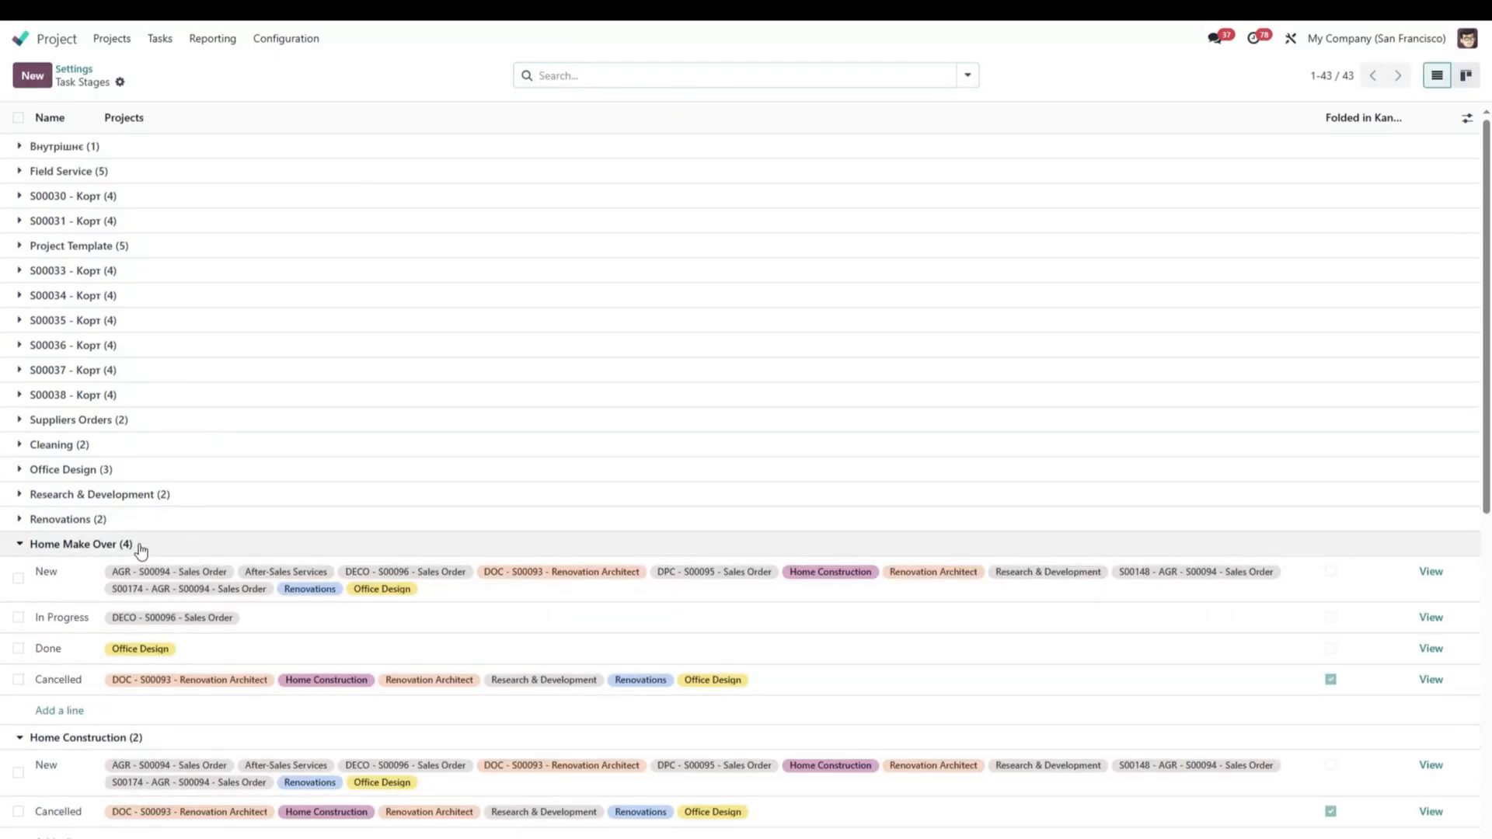
click(132, 521)
click(153, 496)
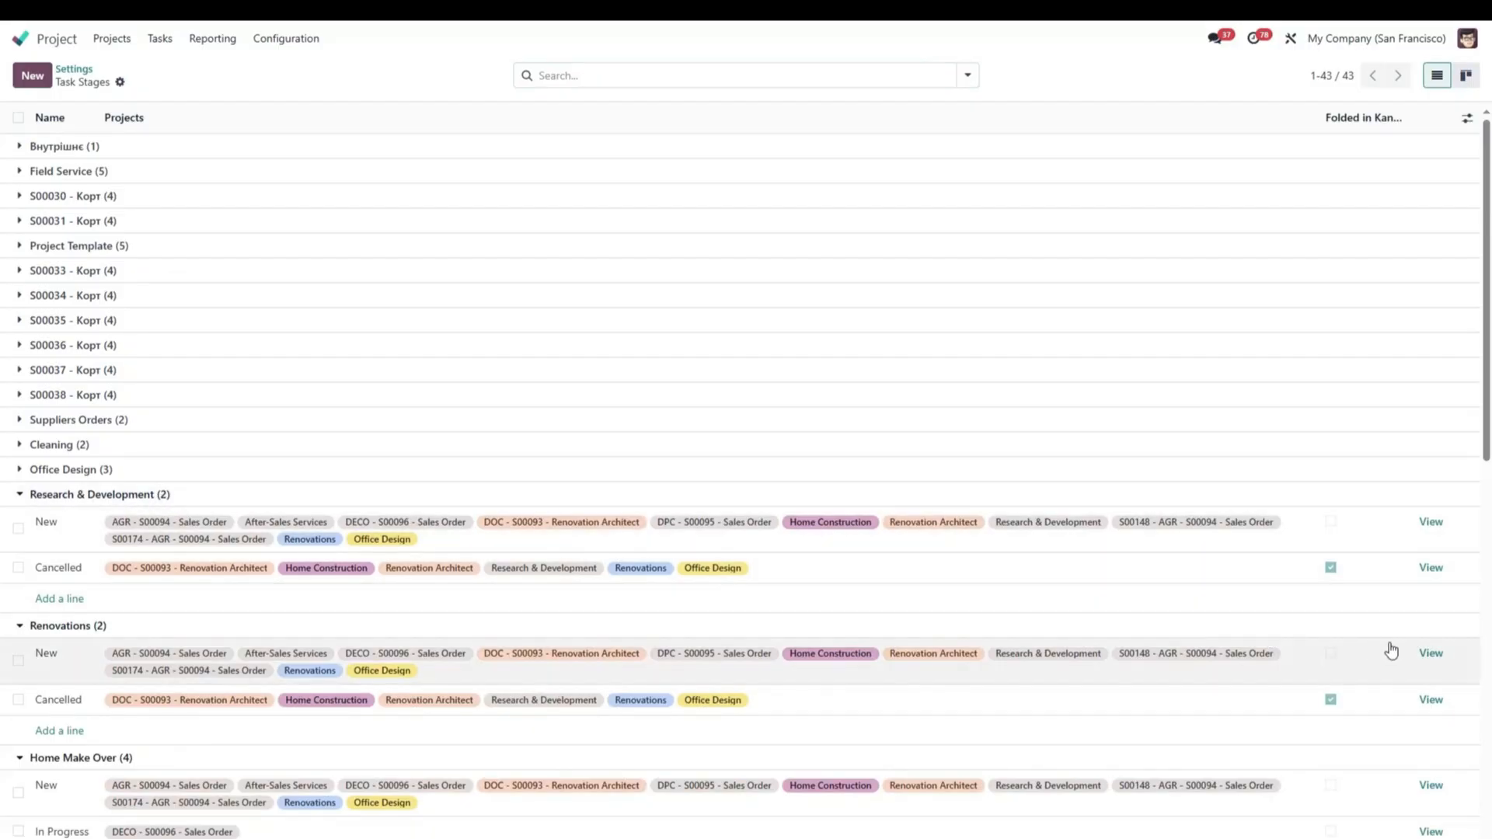
click(1417, 653)
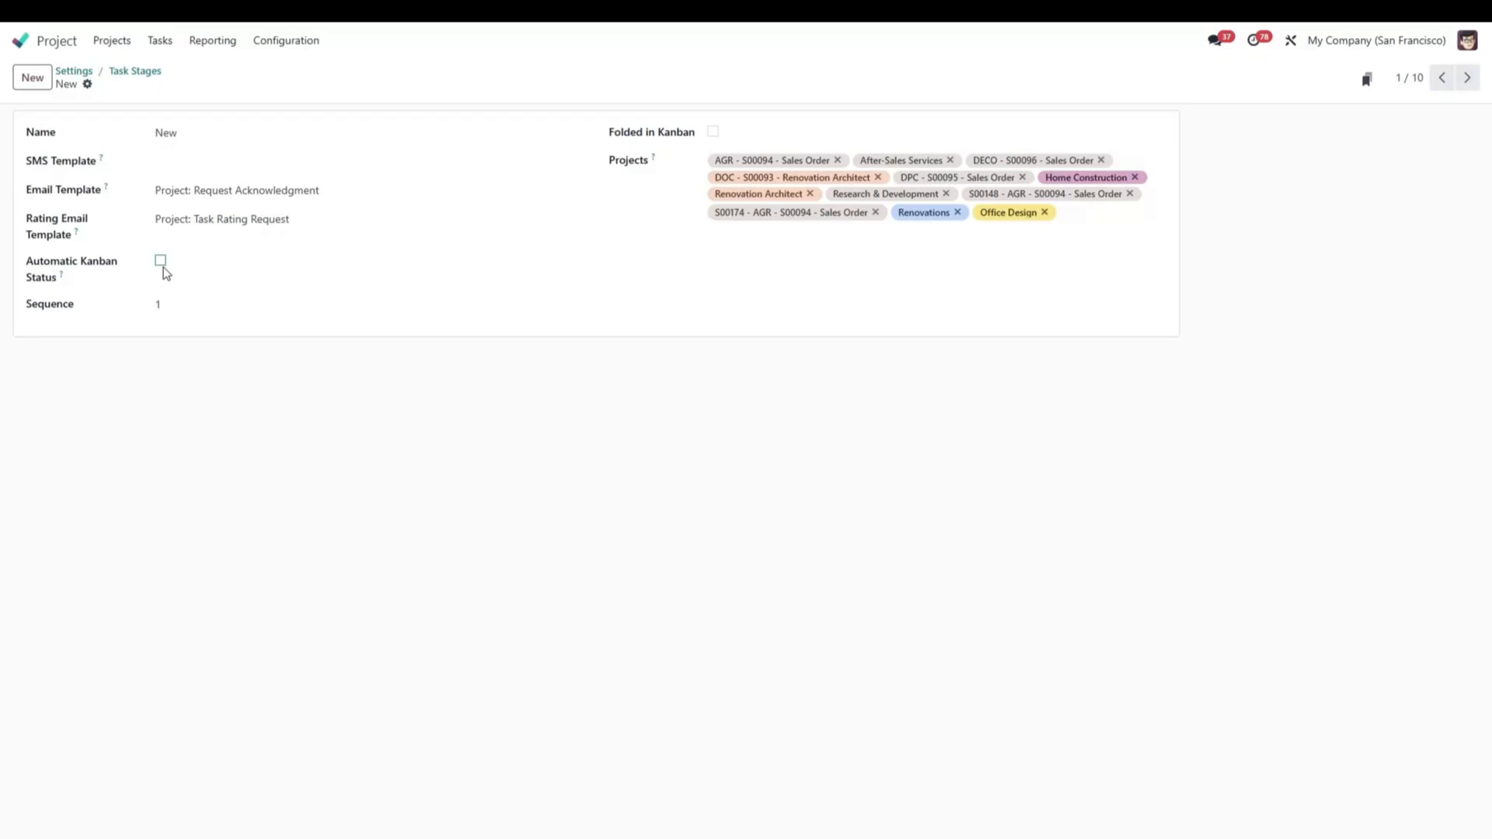
Create a billable project named Test with timesheets for the customer Deco Addict.
click(112, 43)
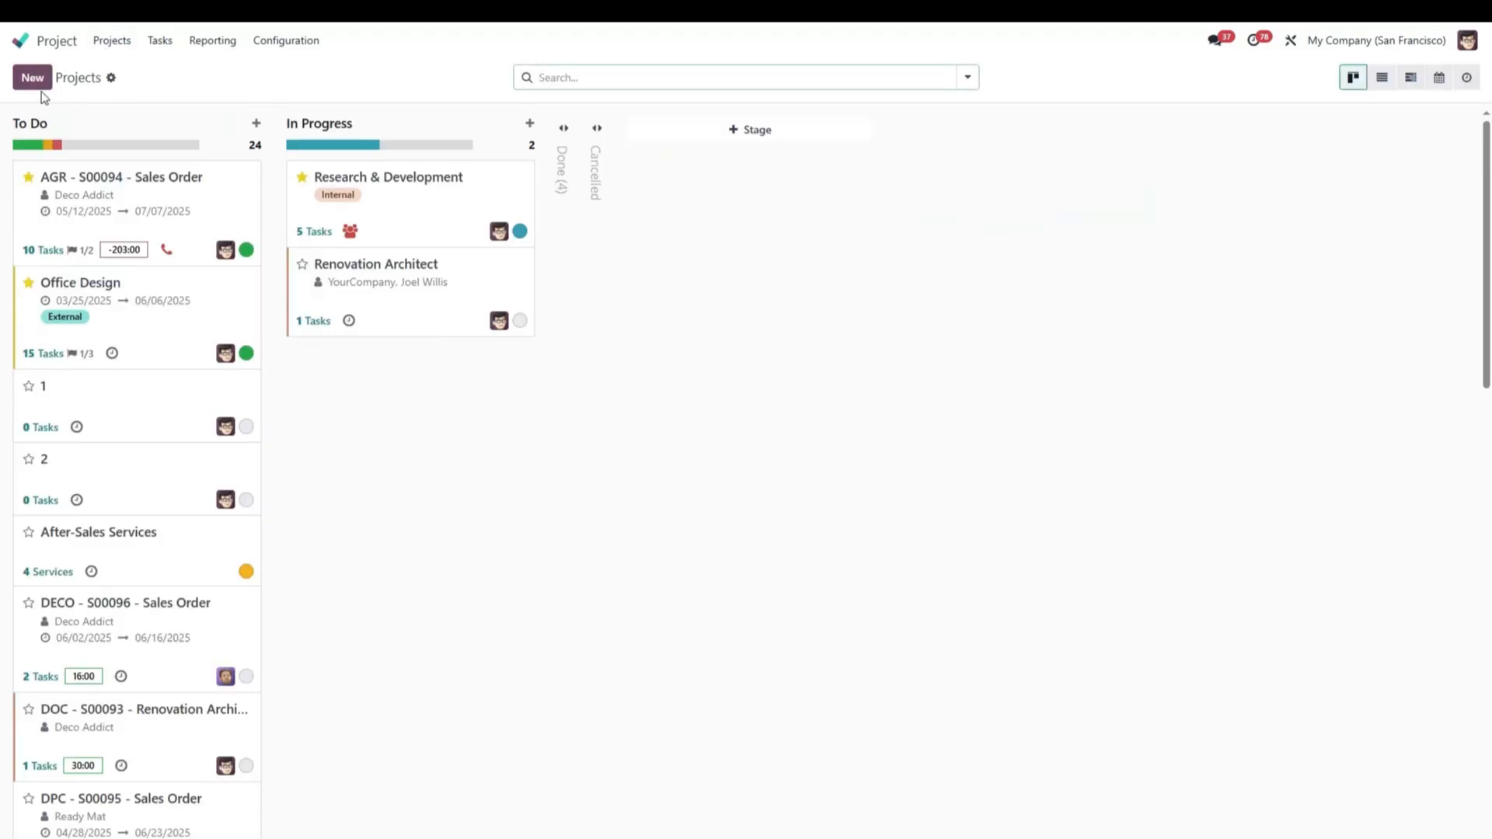
click(34, 81)
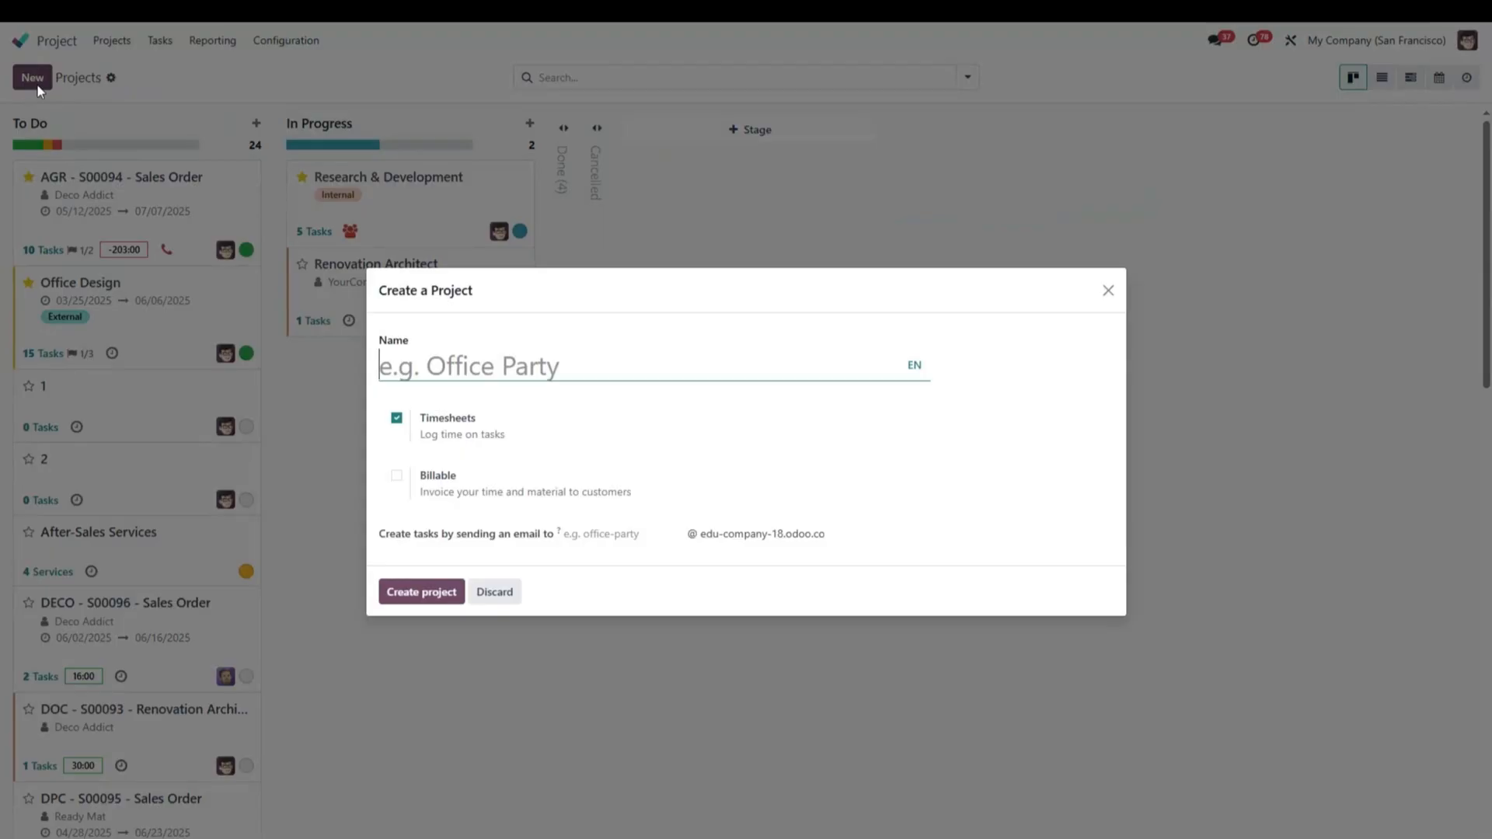
text(Test)
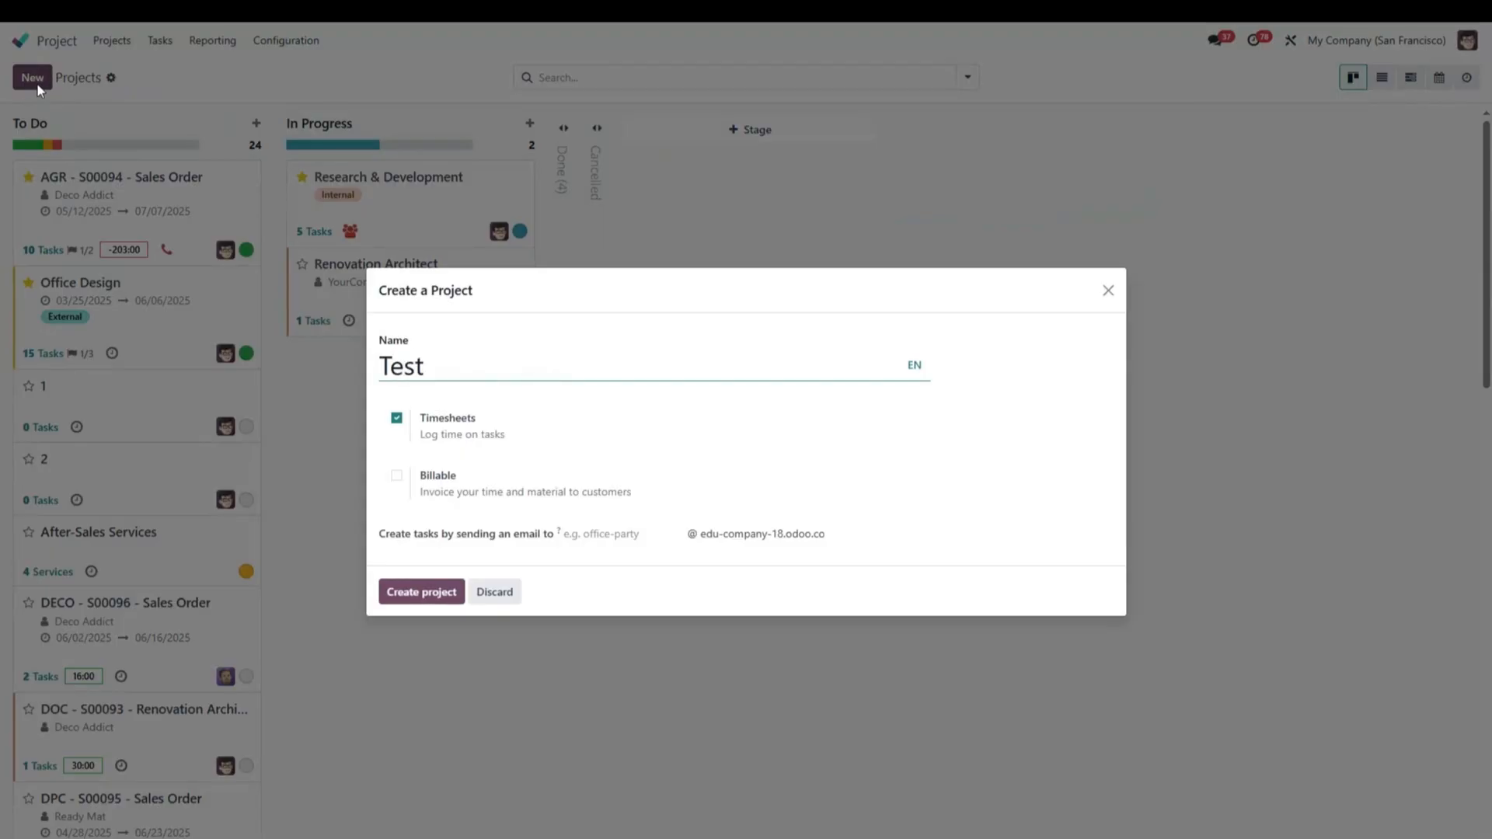
click(397, 475)
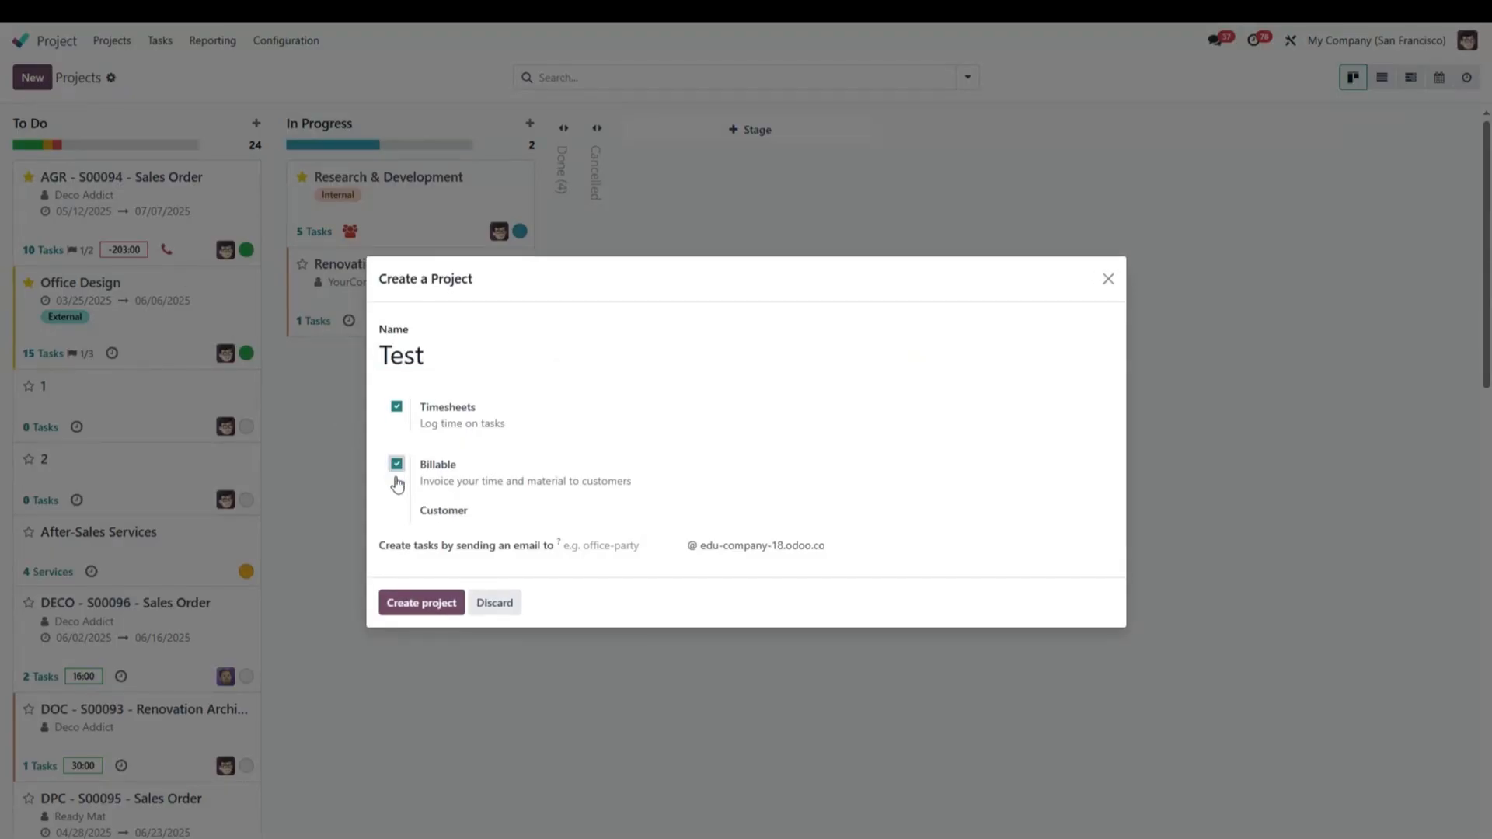
click(558, 510)
click(548, 561)
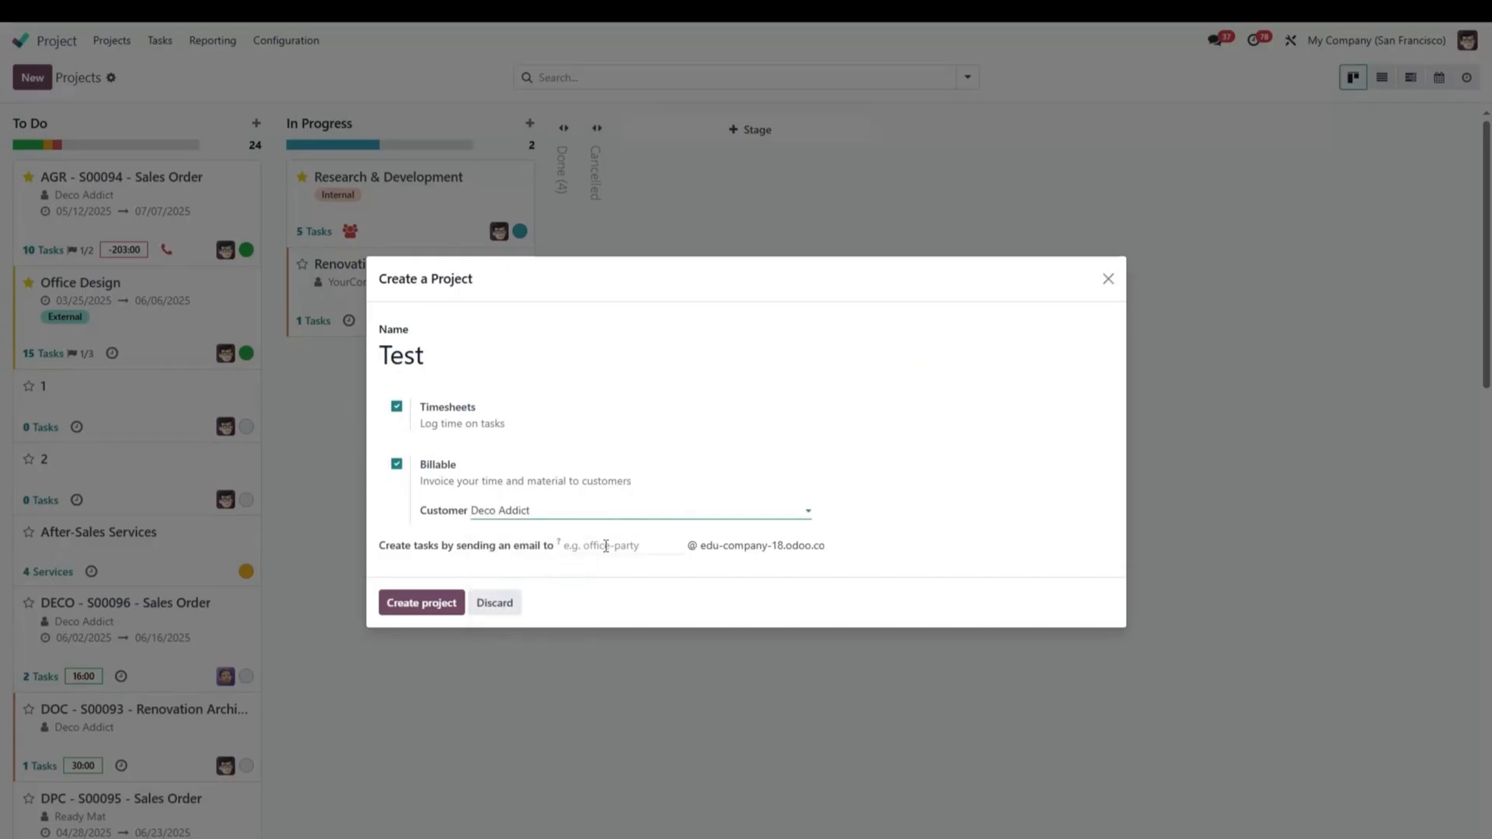
click(443, 607)
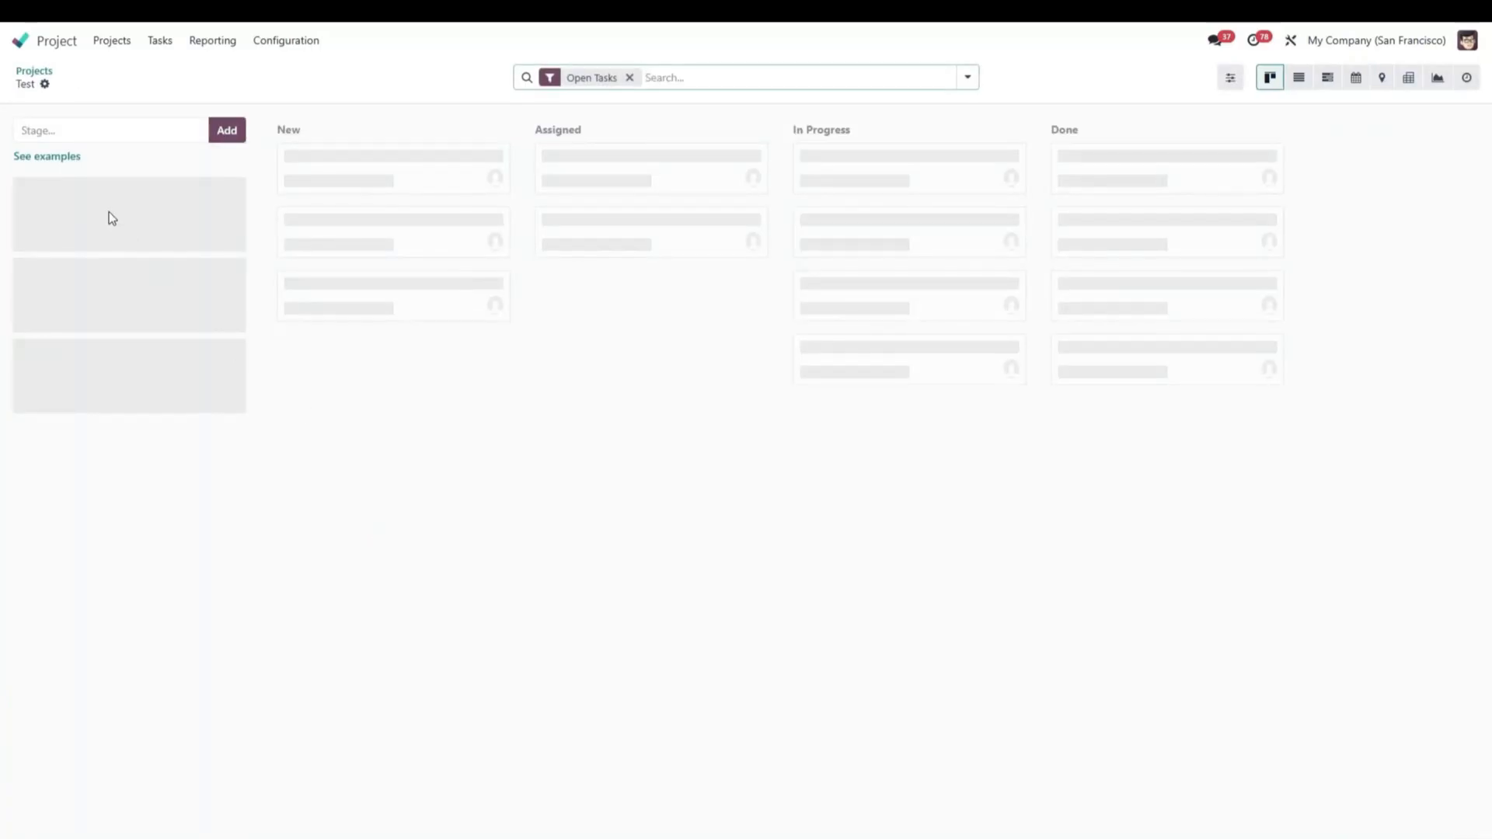
Apply the Customer Feedback example stages to the Test project and unfold the Done and Refused stages.
click(67, 157)
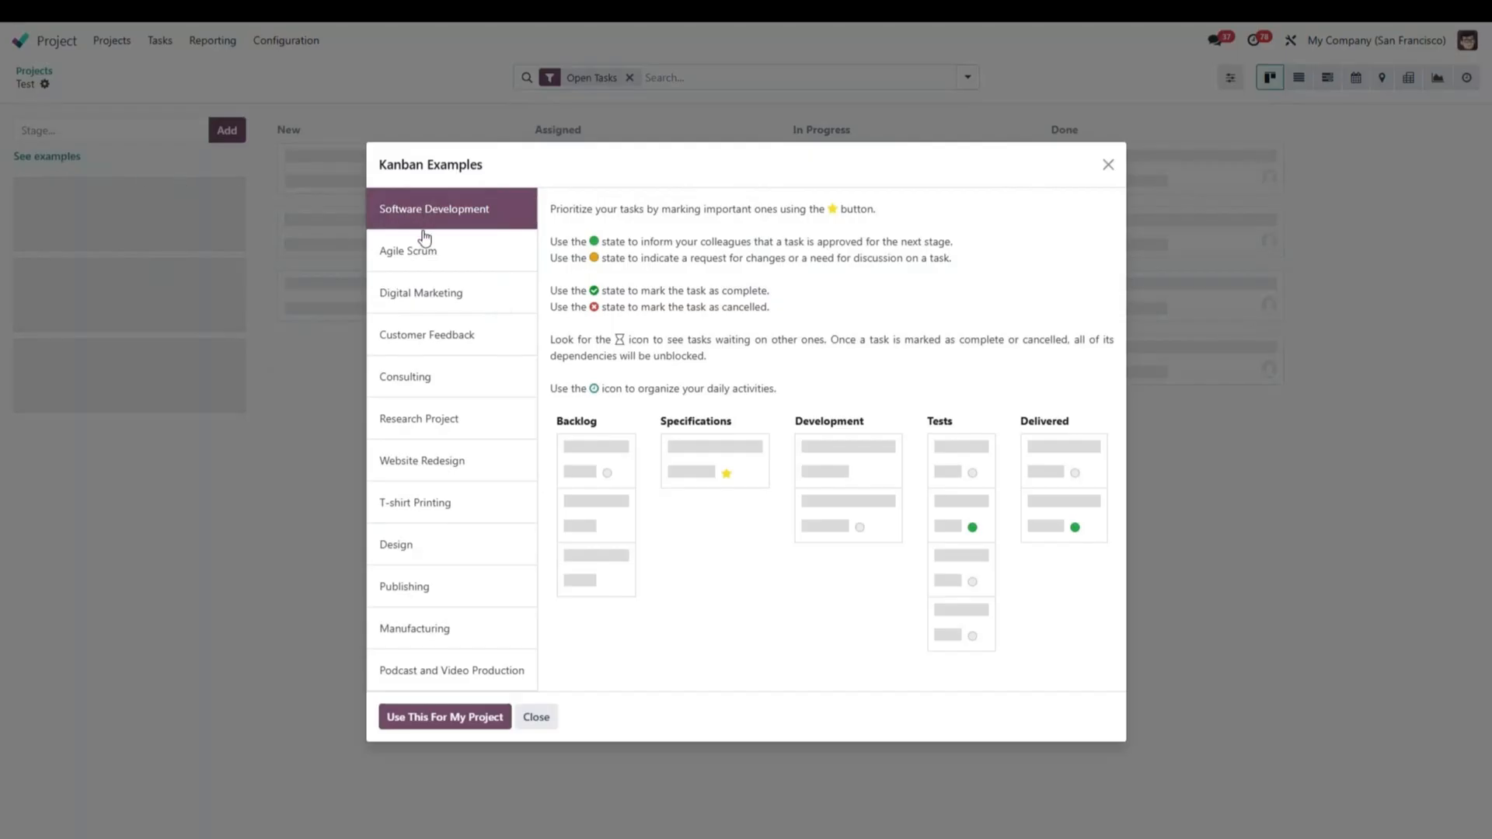
click(425, 335)
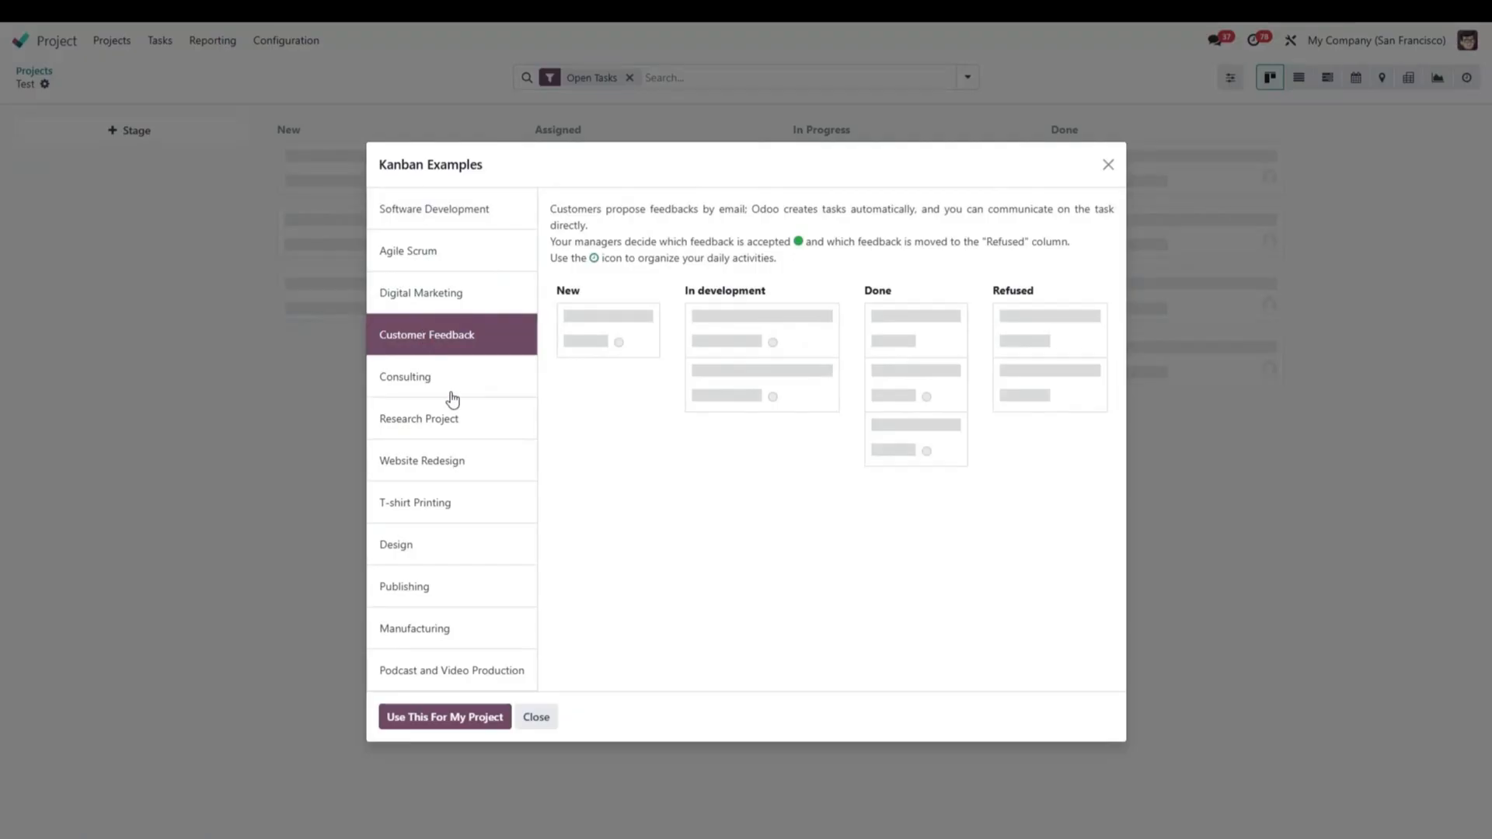
click(453, 719)
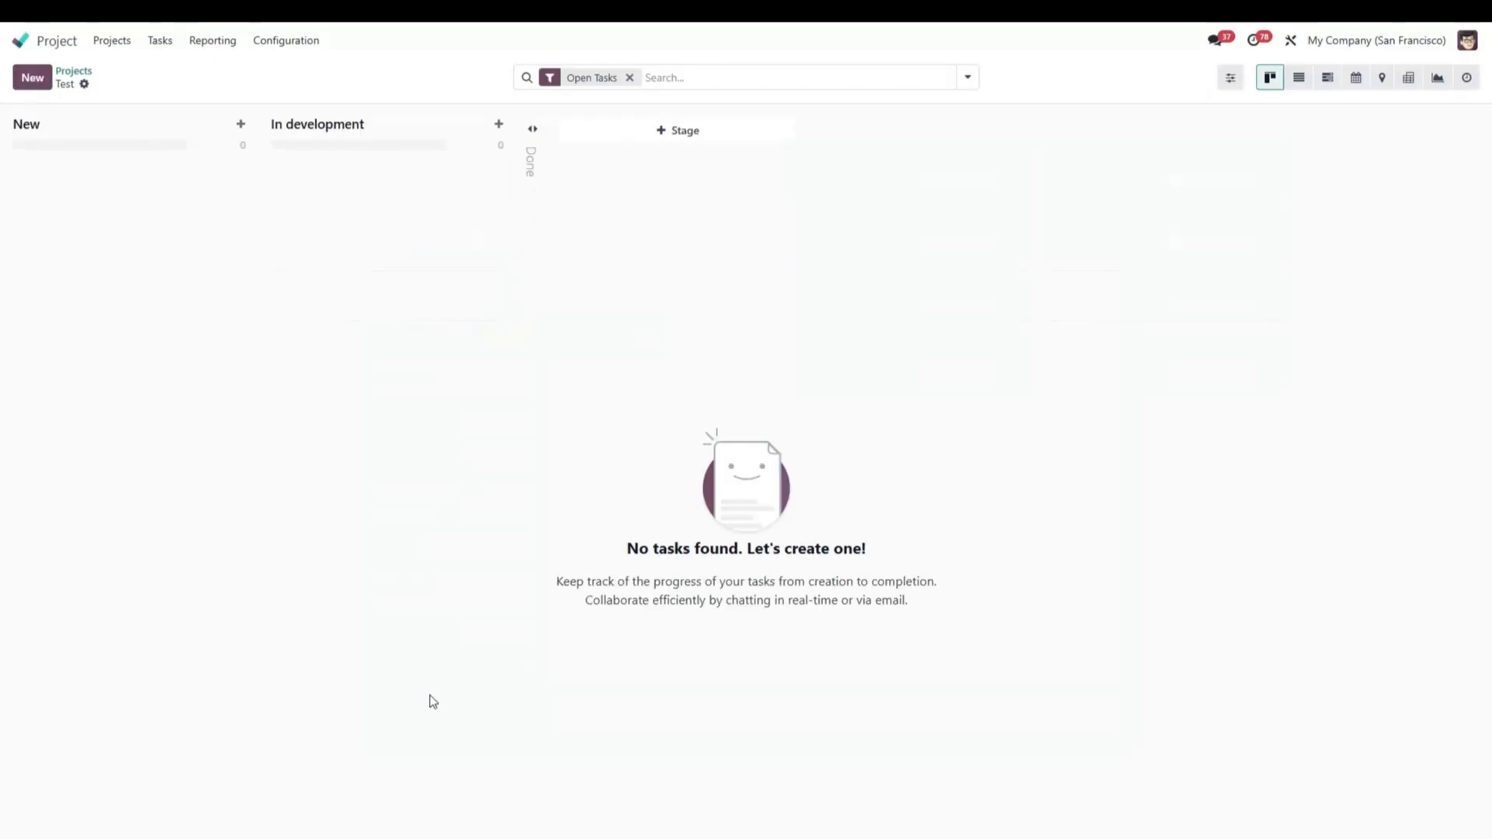
click(526, 167)
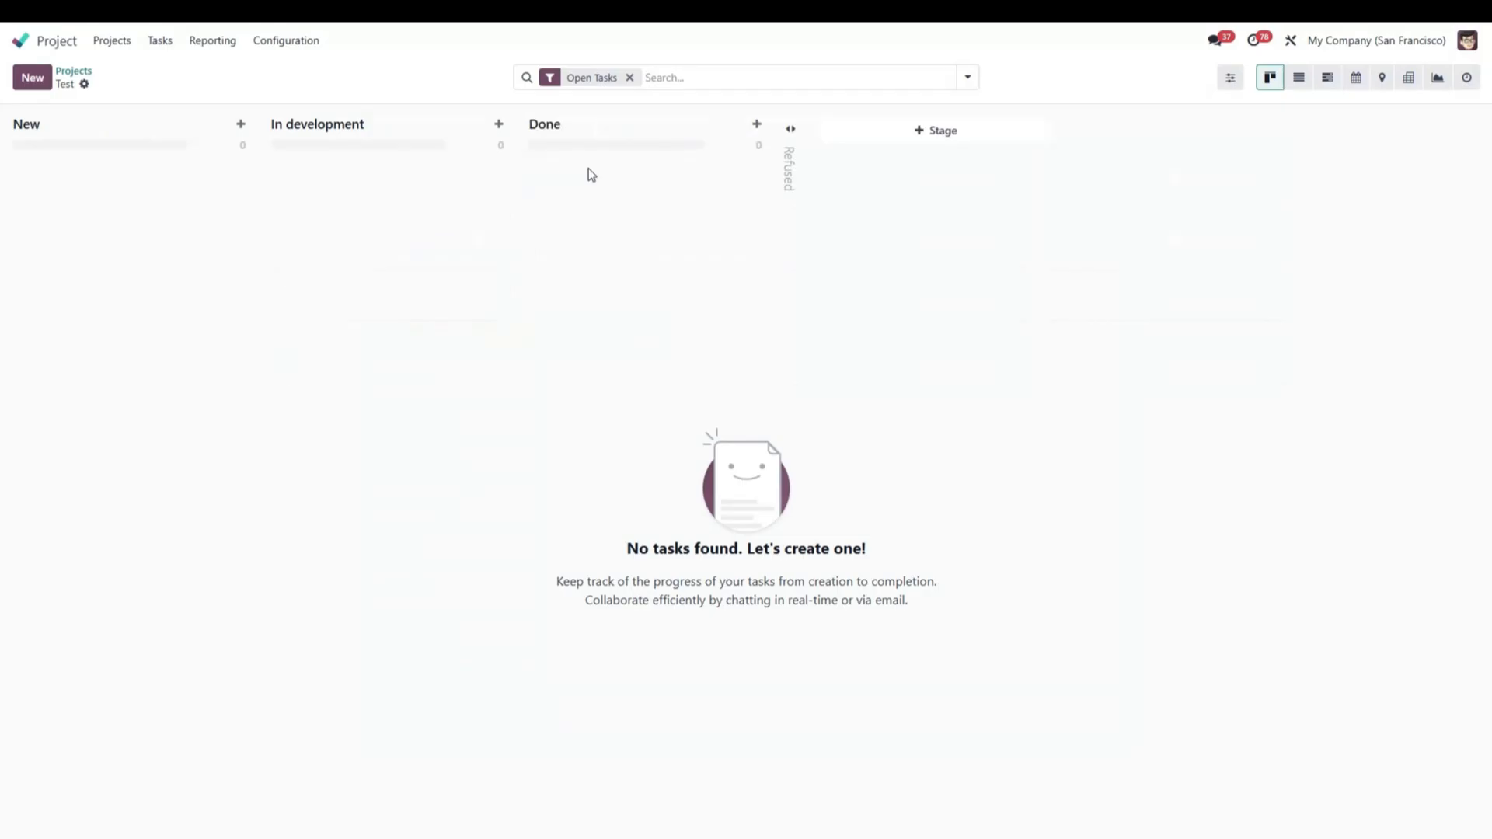
click(788, 166)
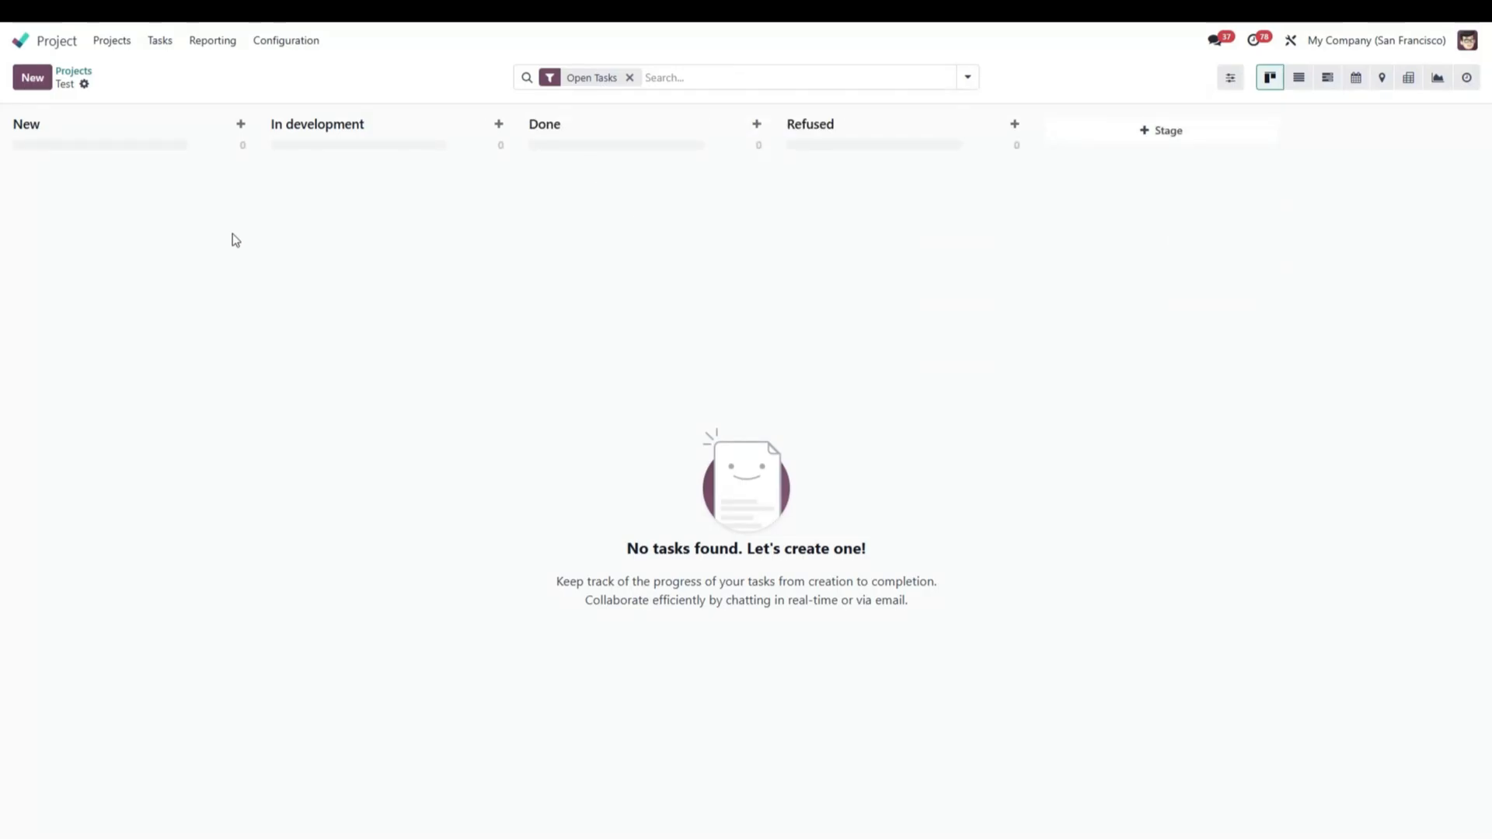
Add a task titled "task" to the New stage and assign it to the admin user.
click(241, 125)
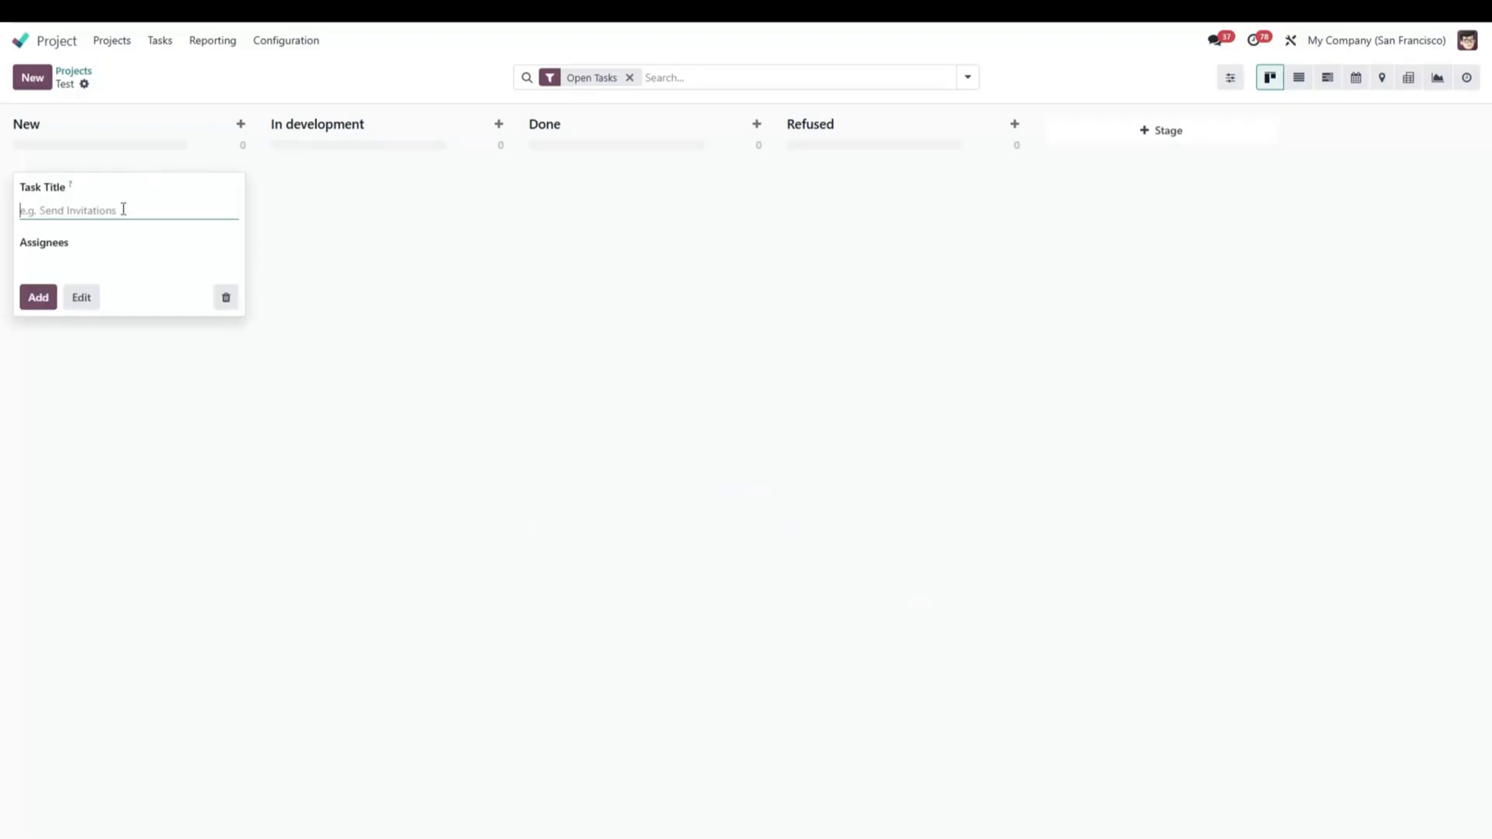
text(task)
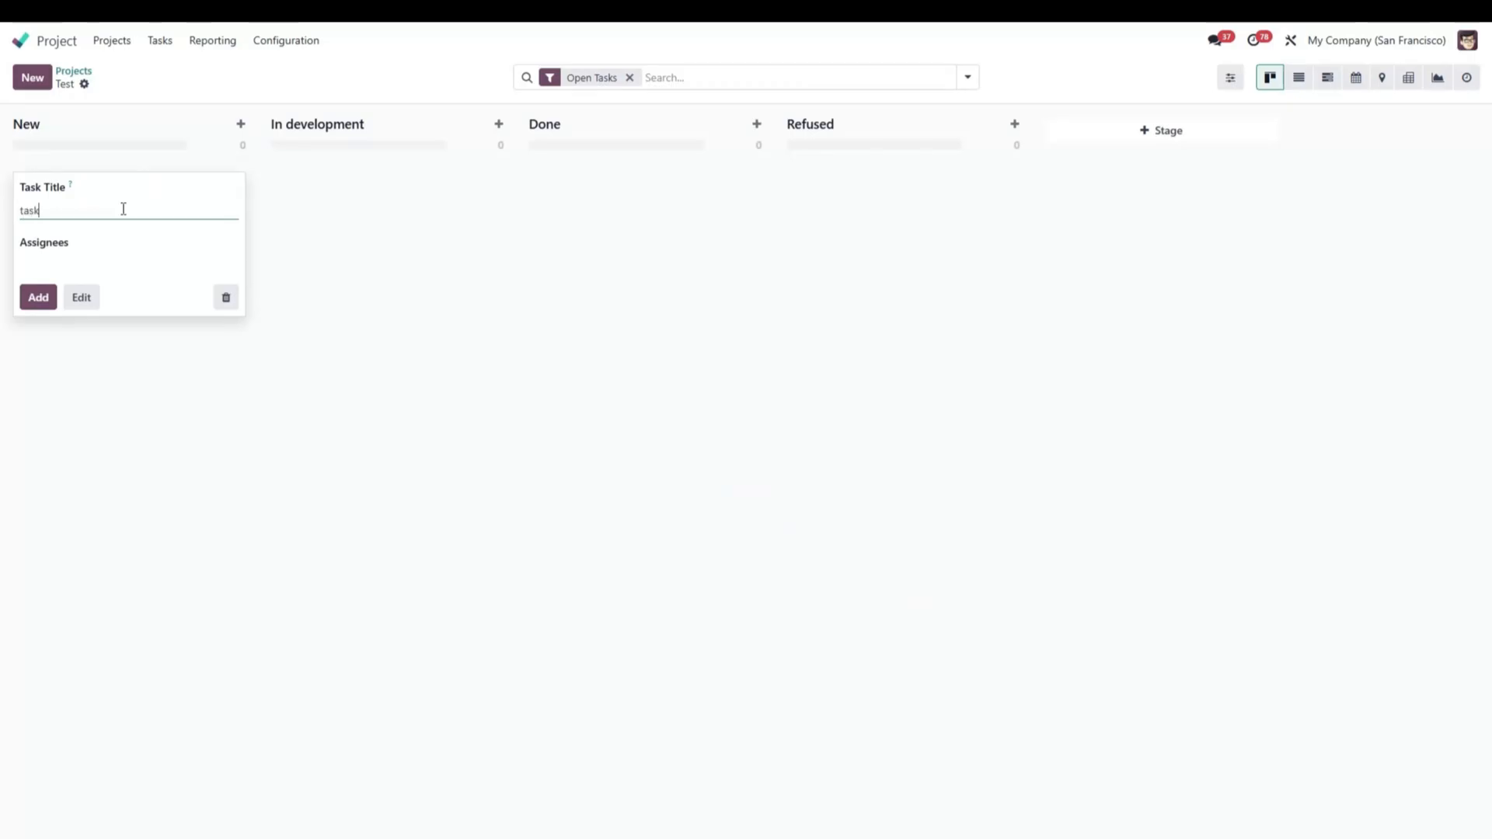
click(89, 260)
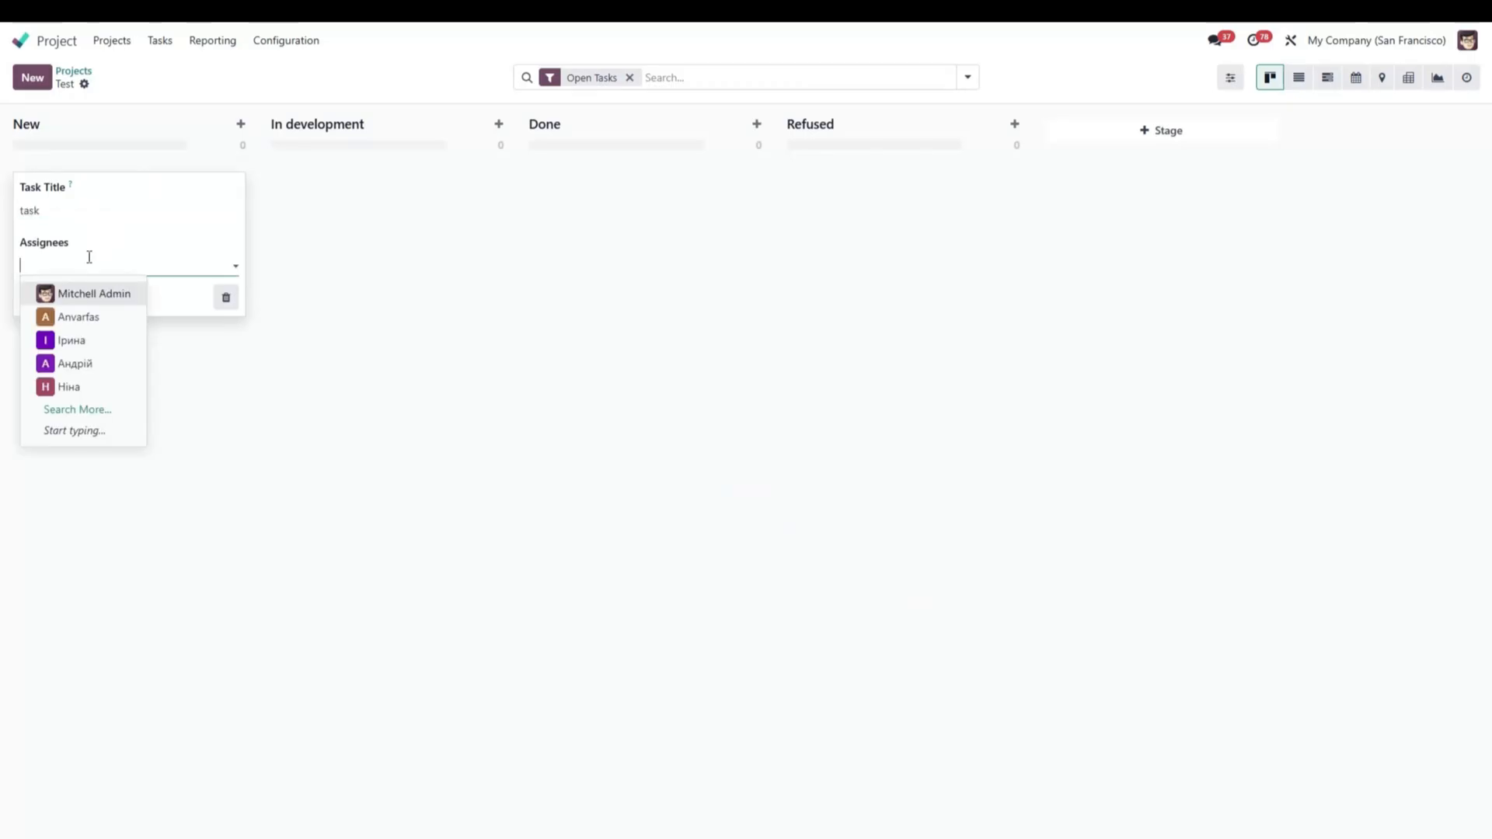
click(84, 293)
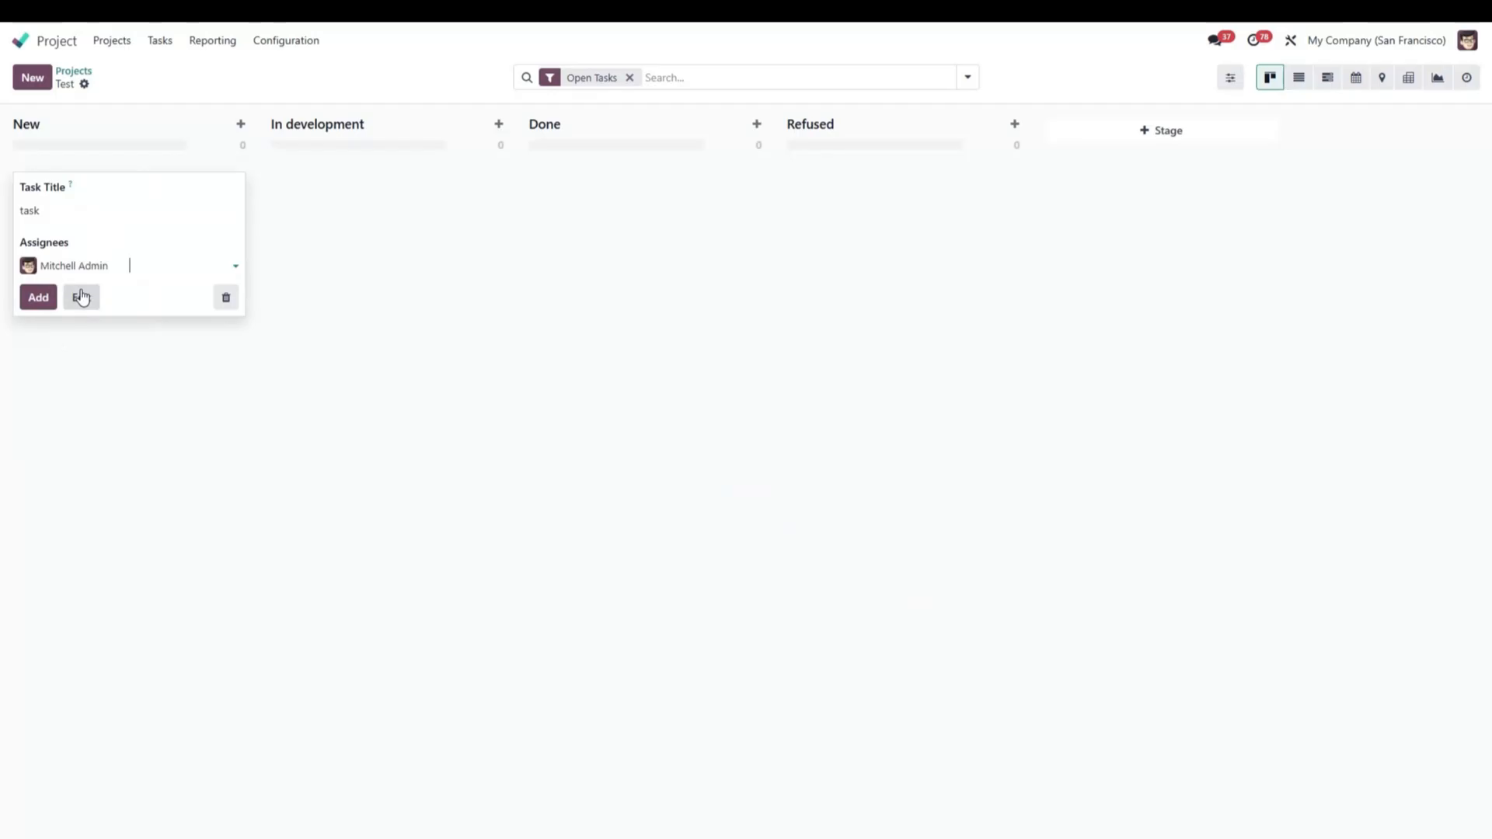
click(37, 297)
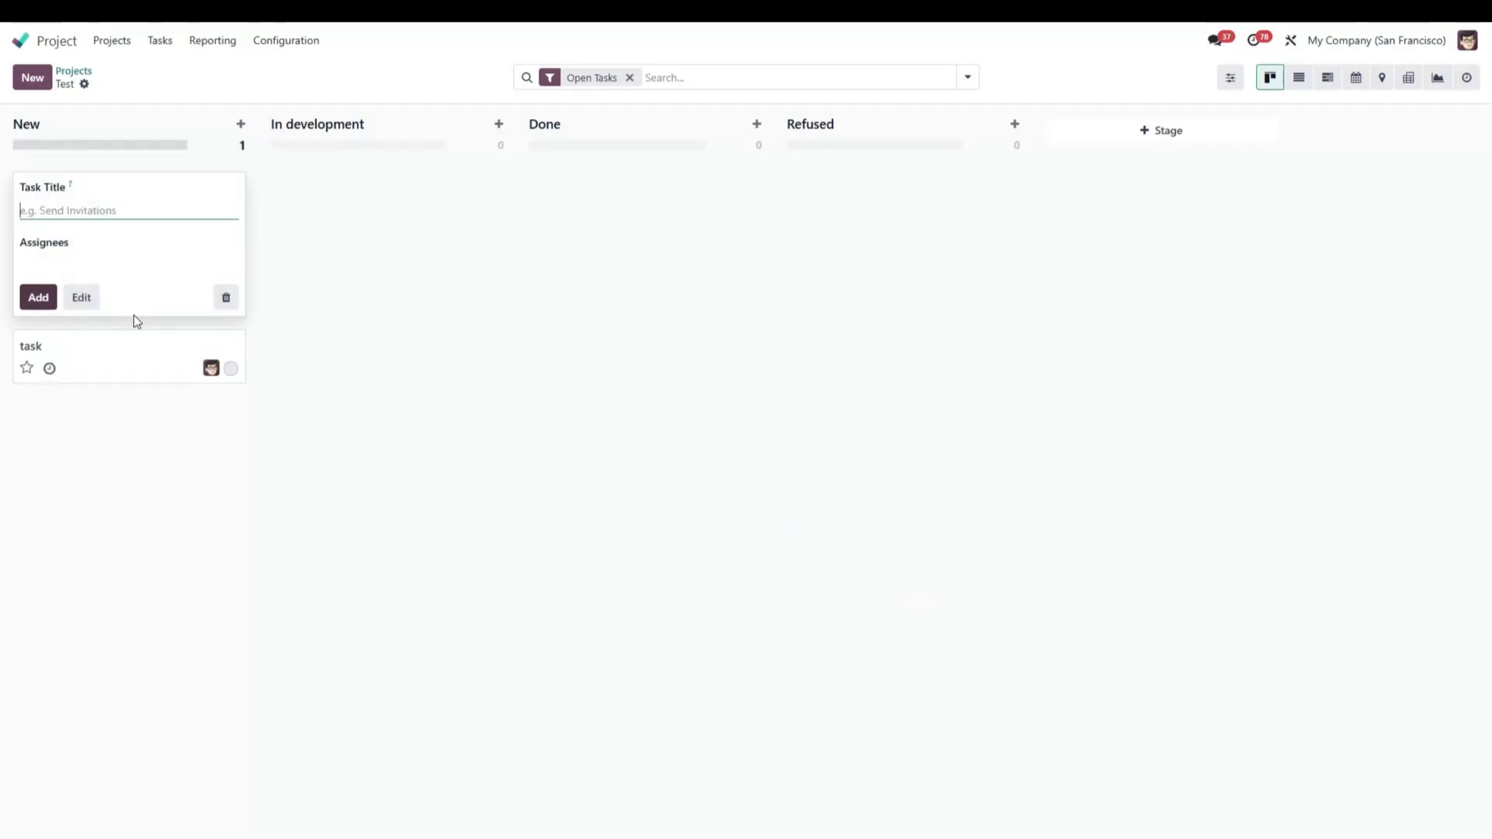
click(272, 340)
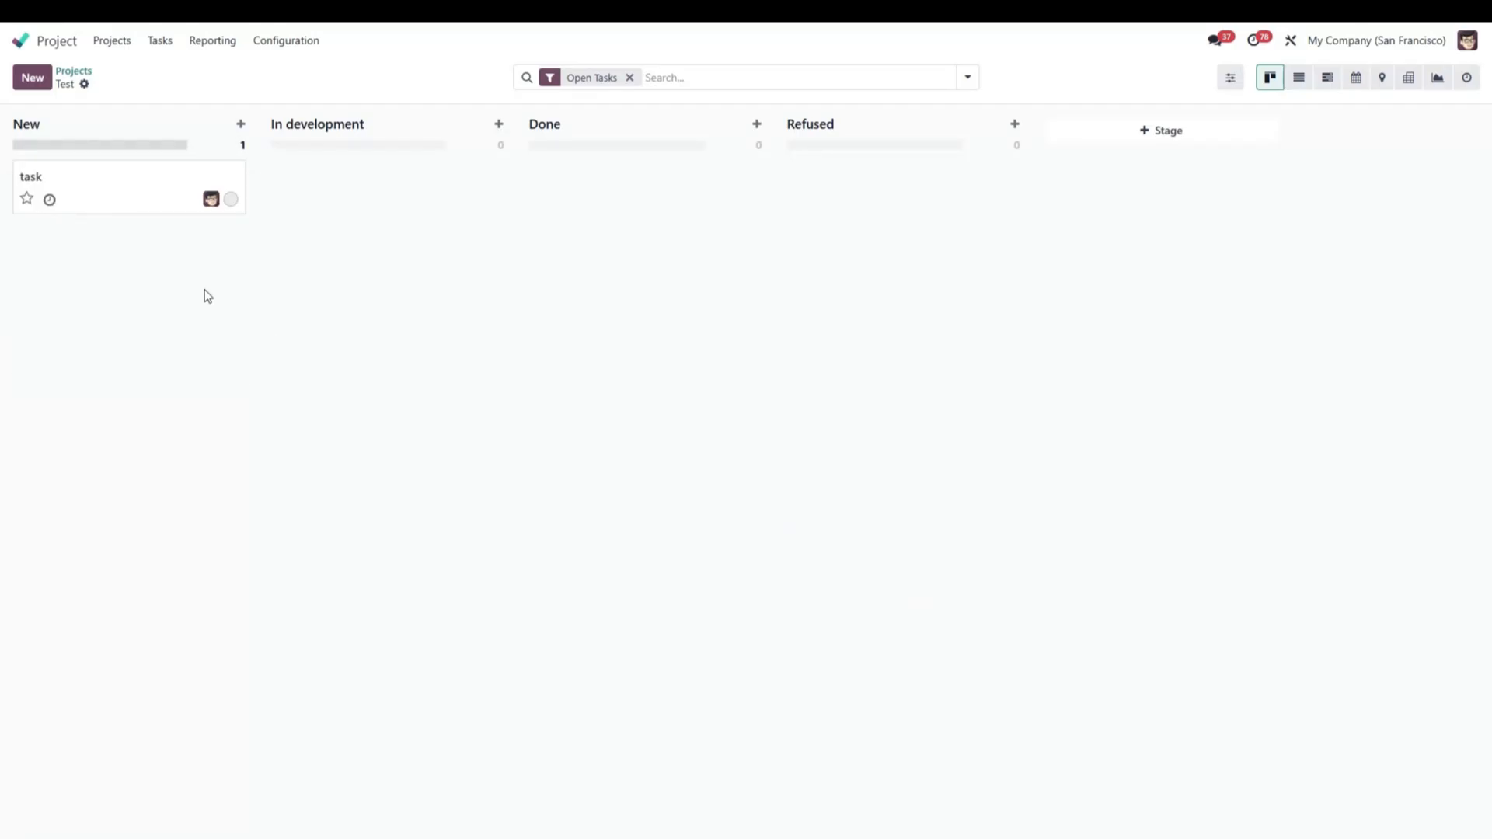
Set the Done stage's rating email template to Project: Task Rating Request, enable Automatic Kanban Status, and save.
mouse_move(626, 130)
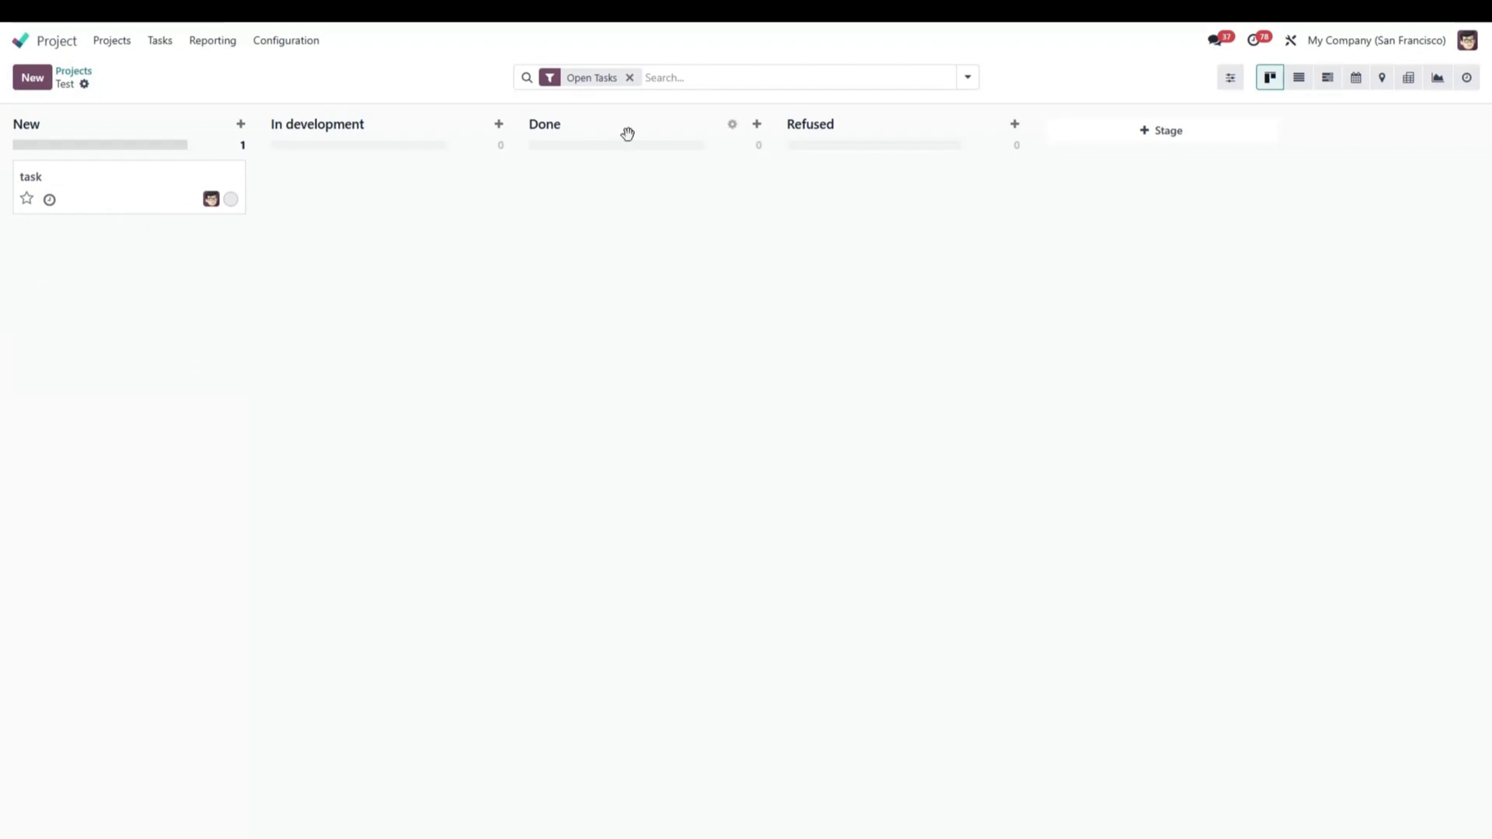
click(733, 129)
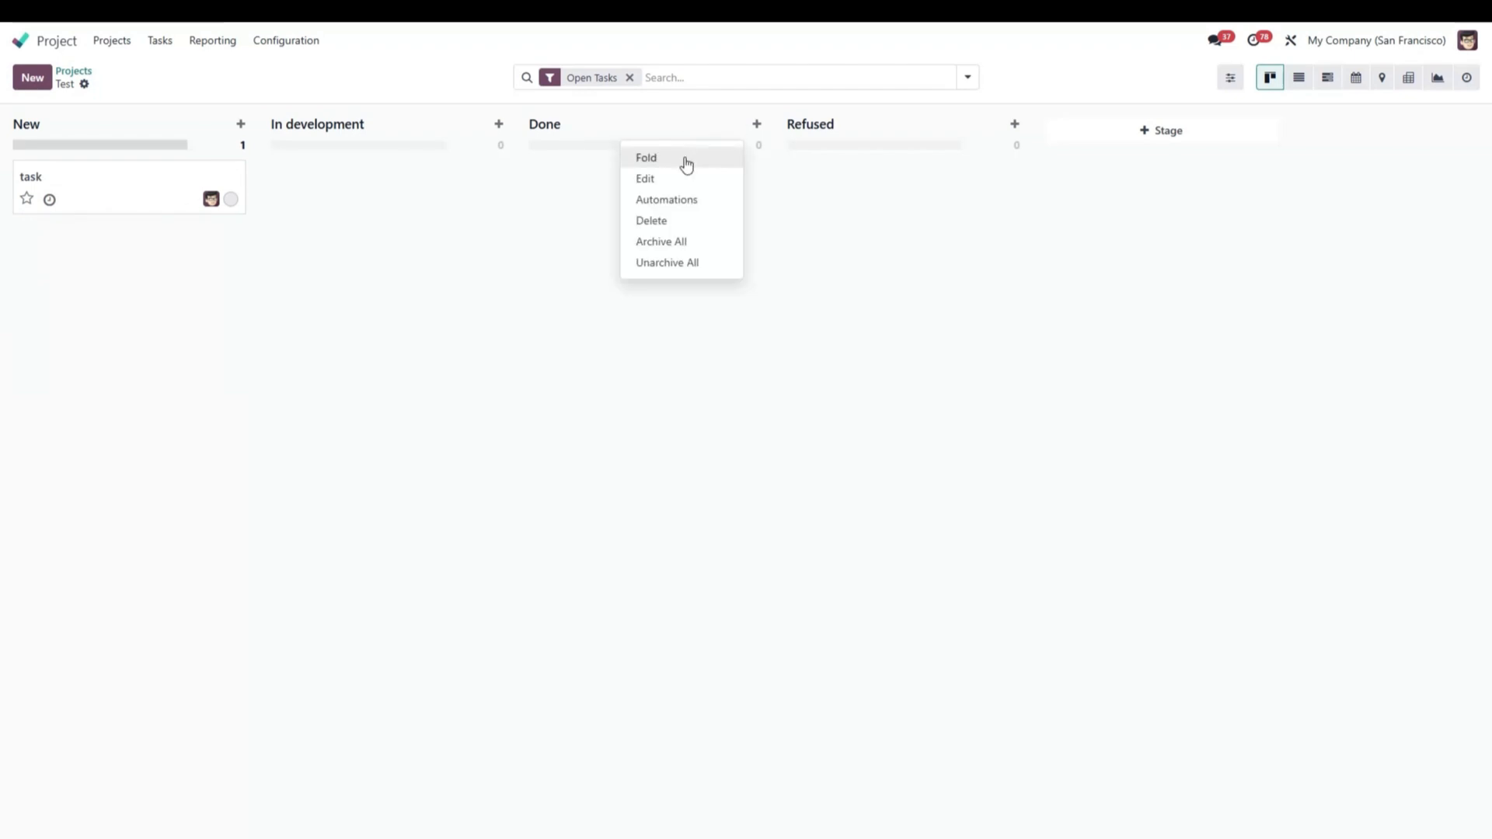
click(663, 180)
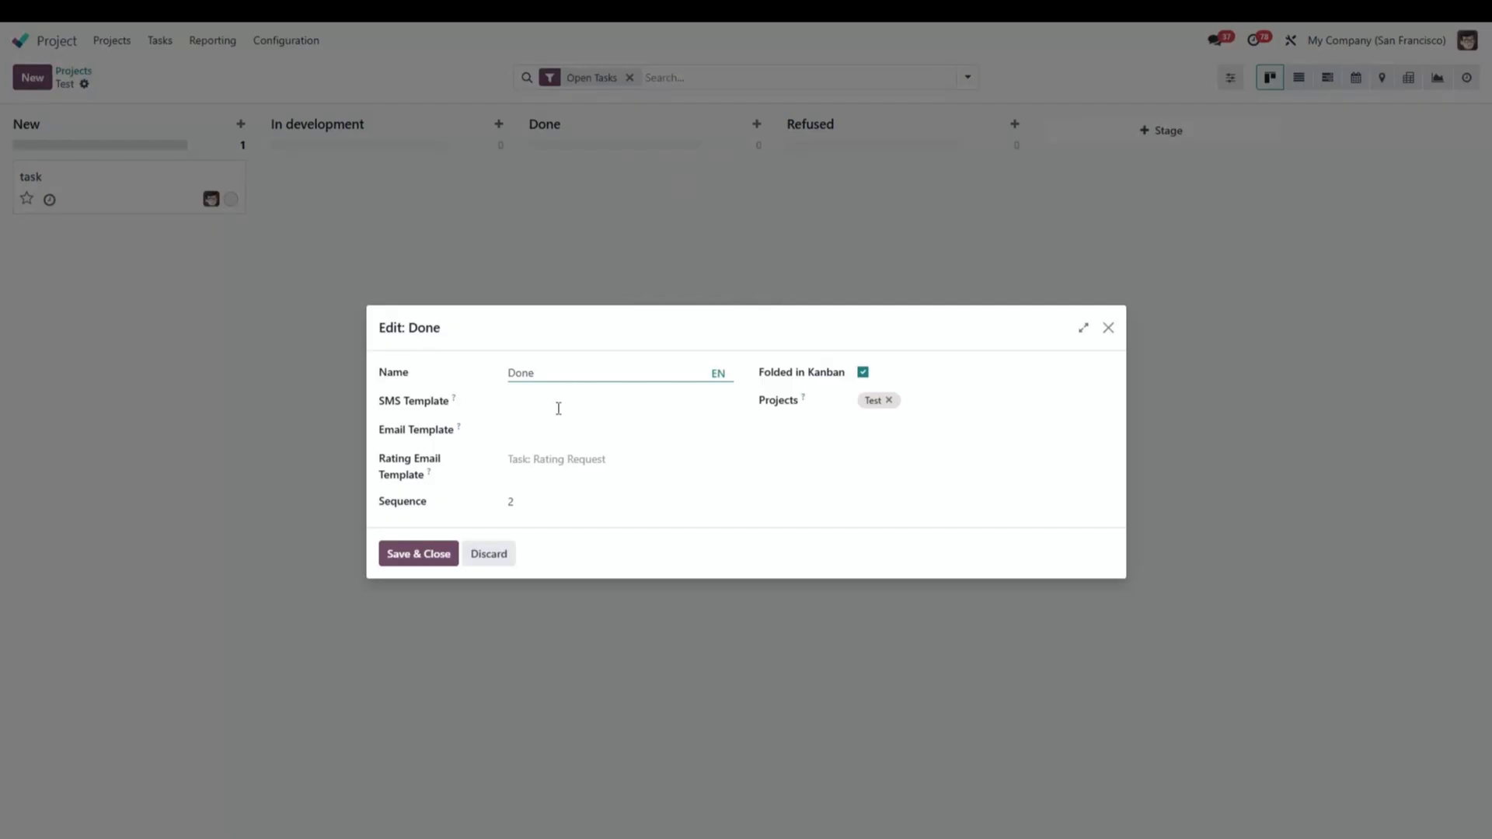
click(542, 460)
click(575, 549)
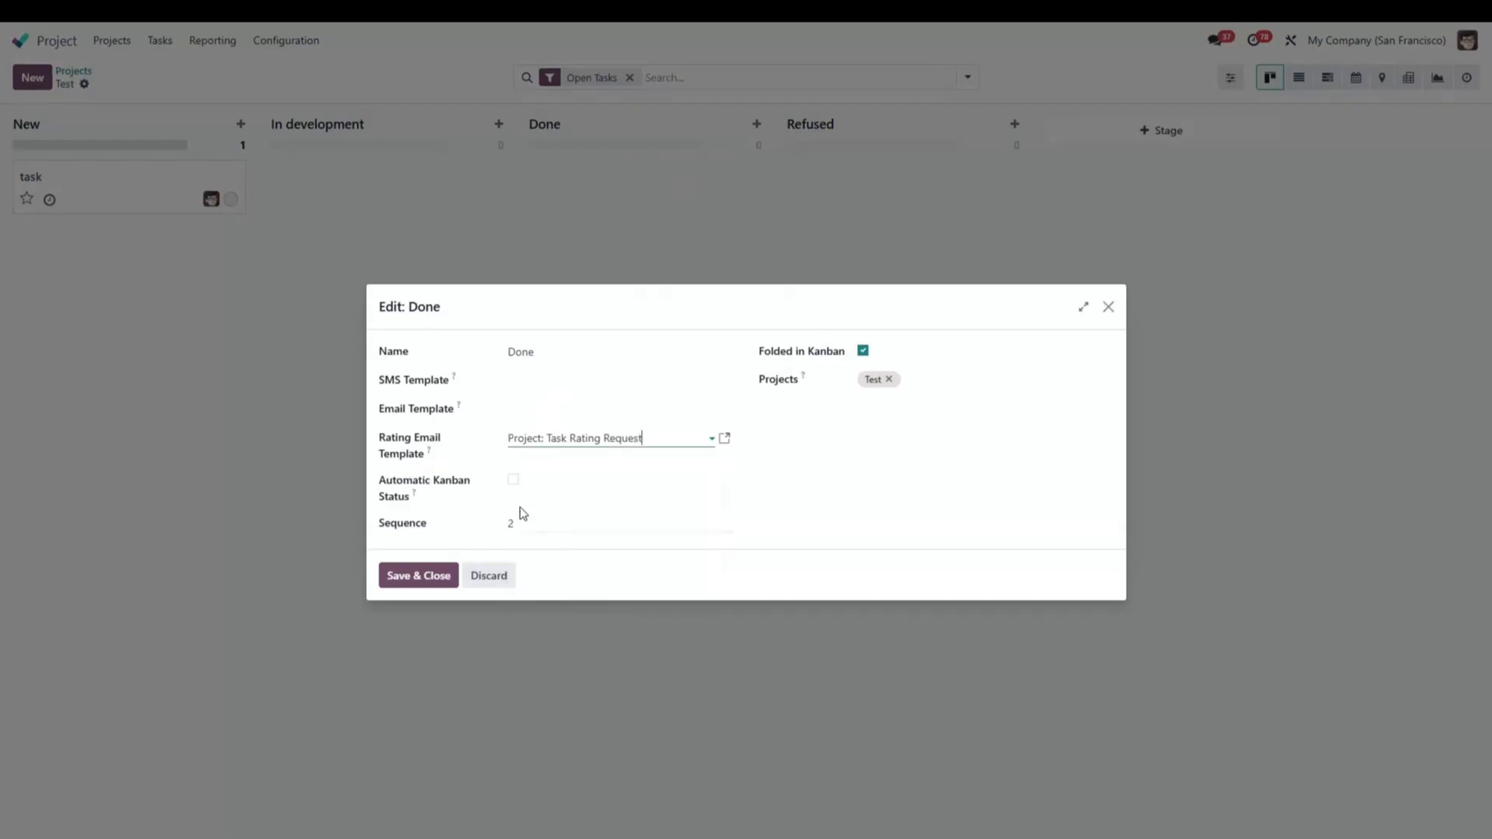
click(513, 480)
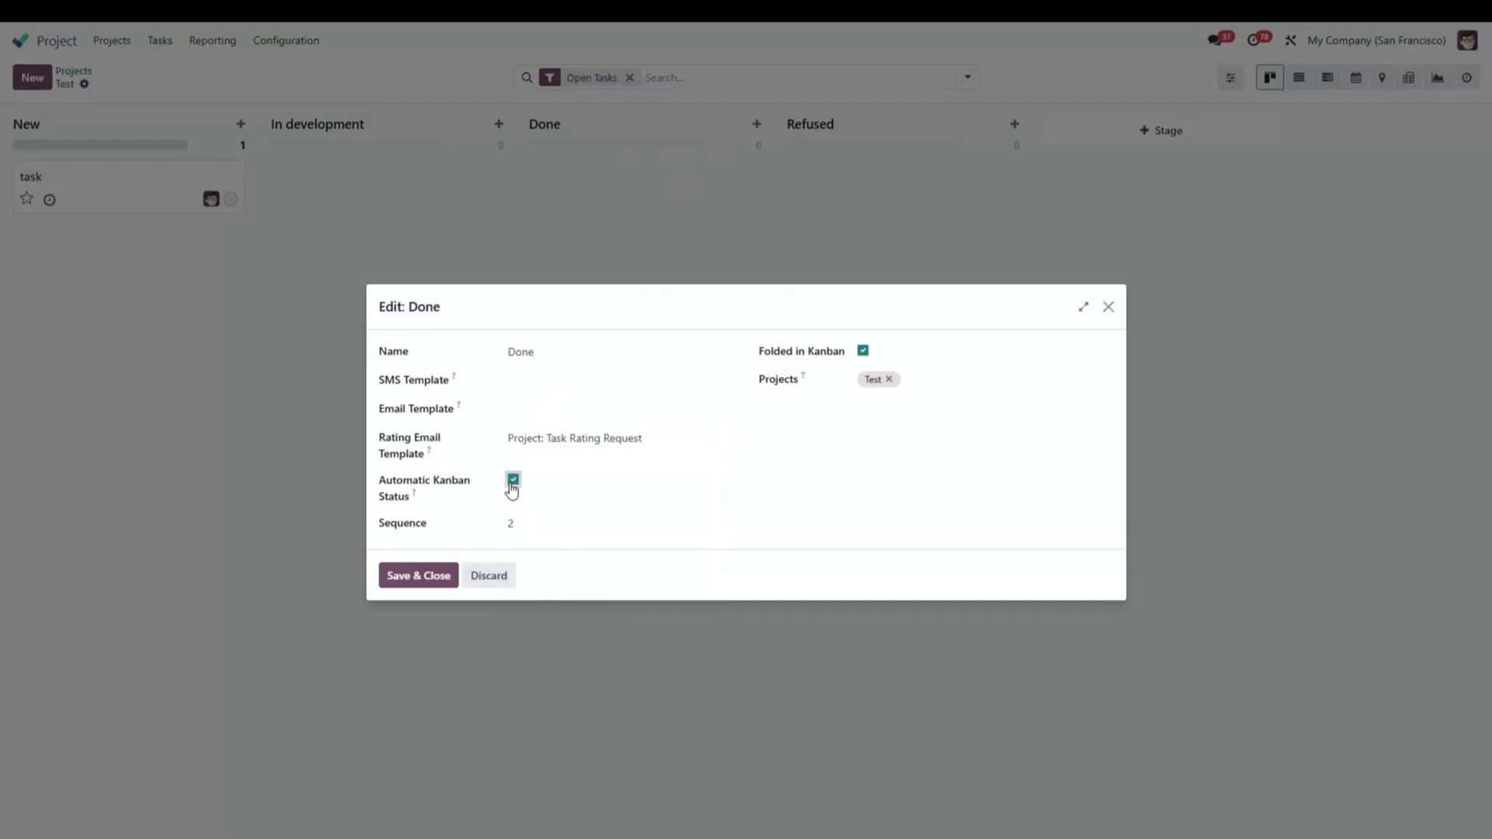
click(413, 575)
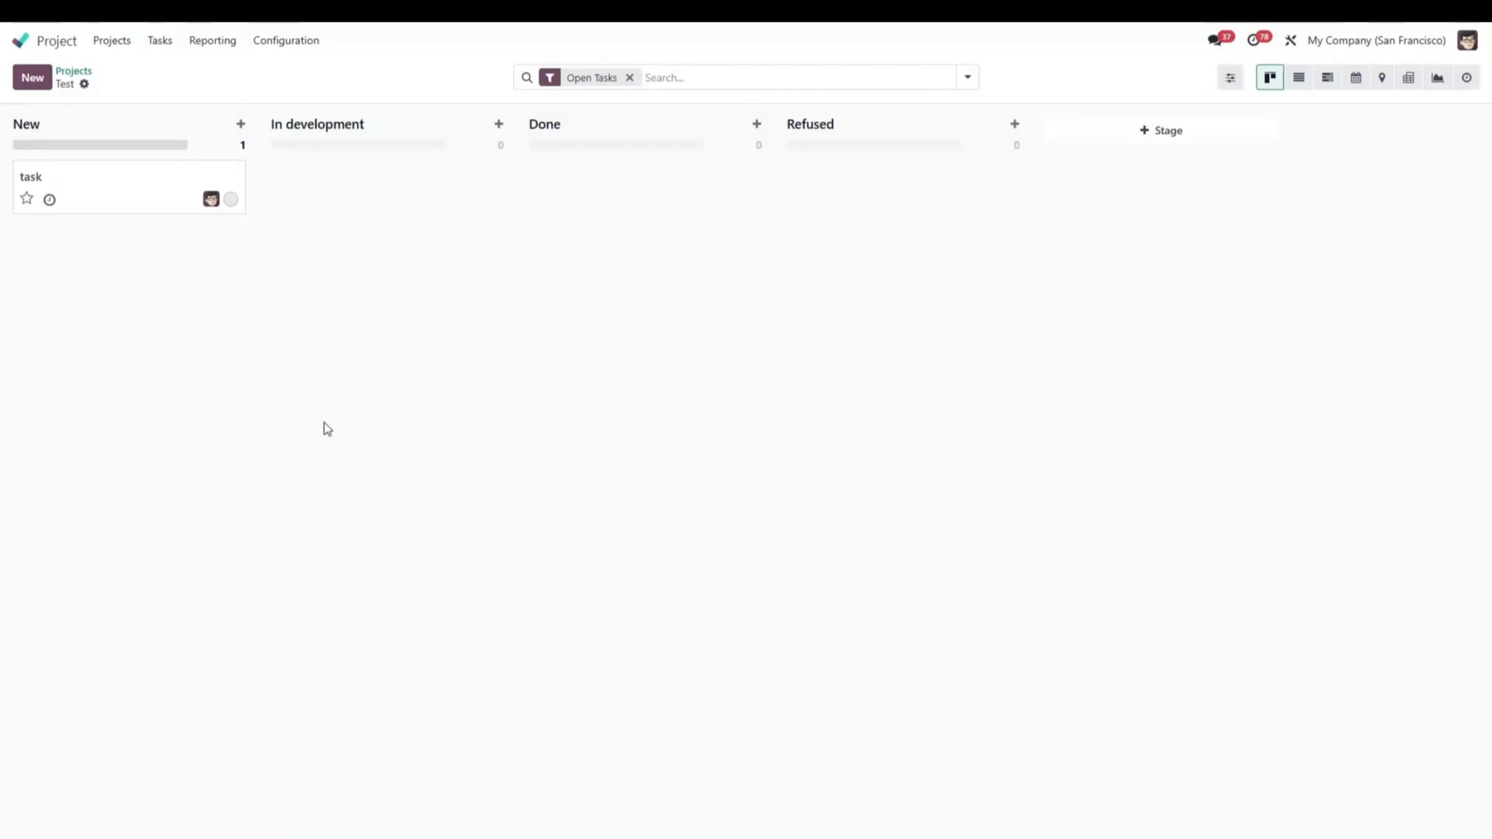
Open the task named "task" and set its customer to Deco Addict.
click(100, 199)
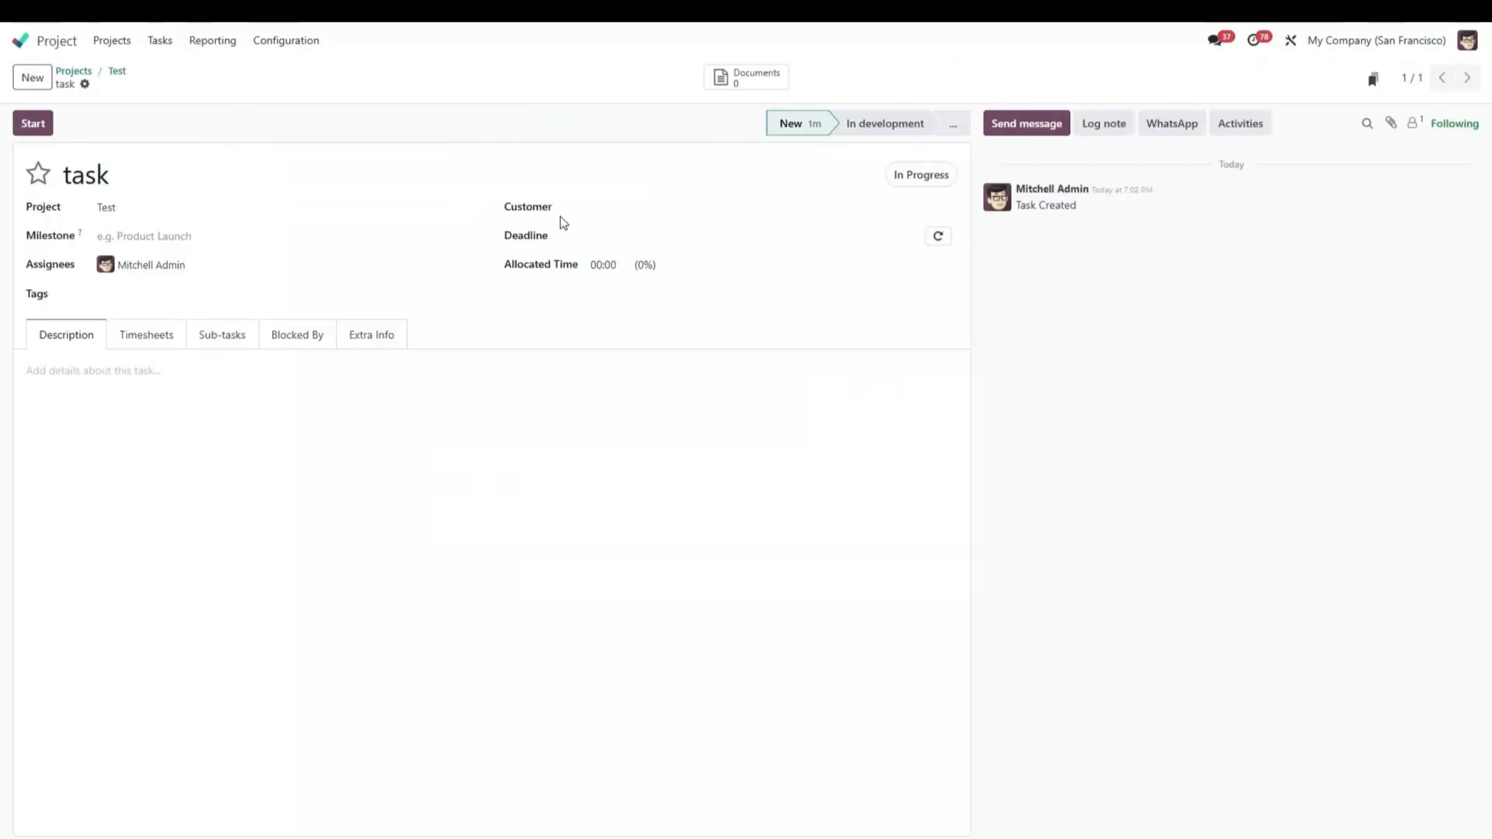
click(653, 207)
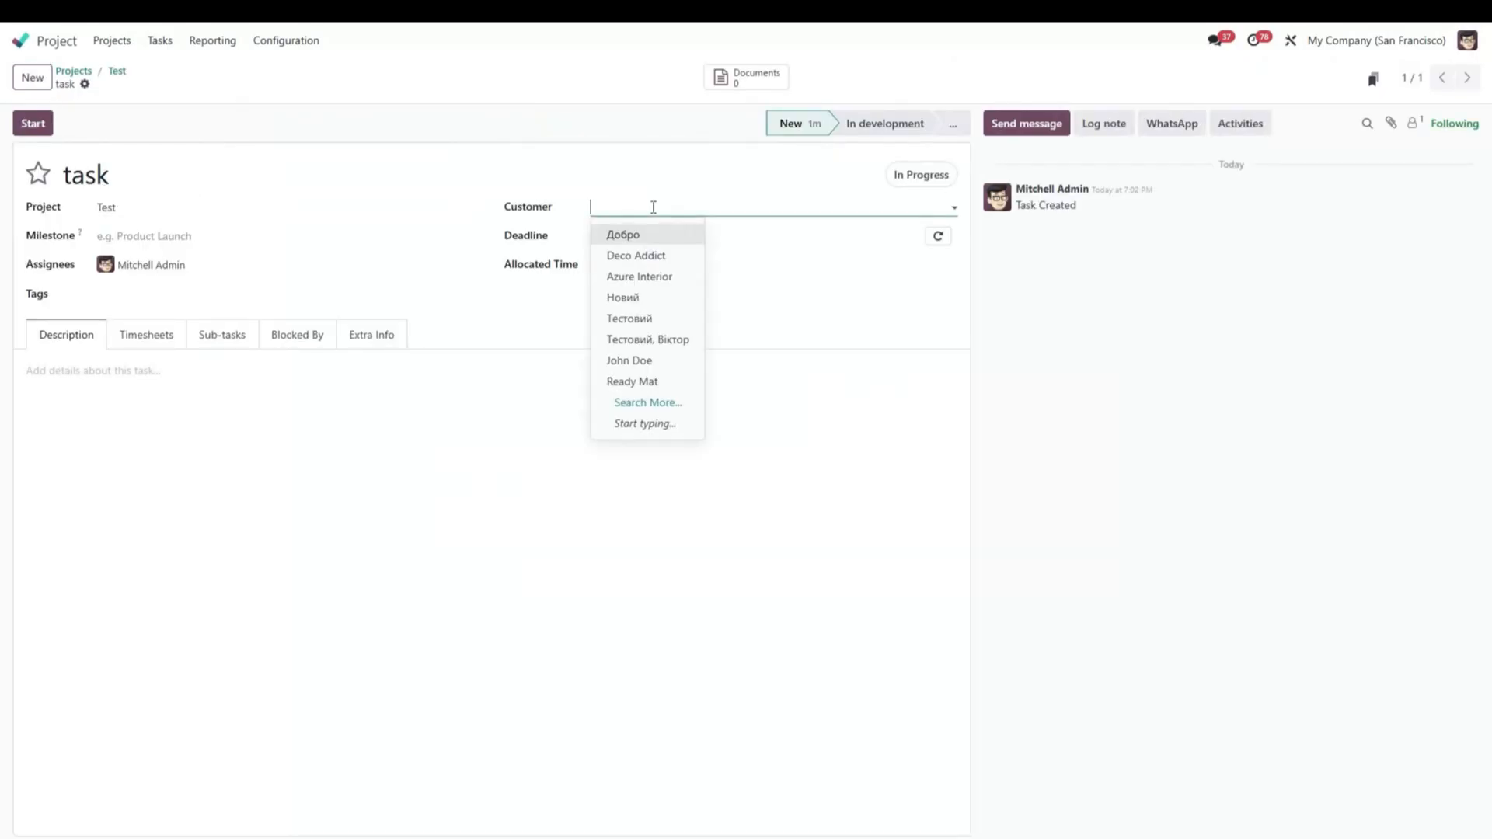
click(653, 256)
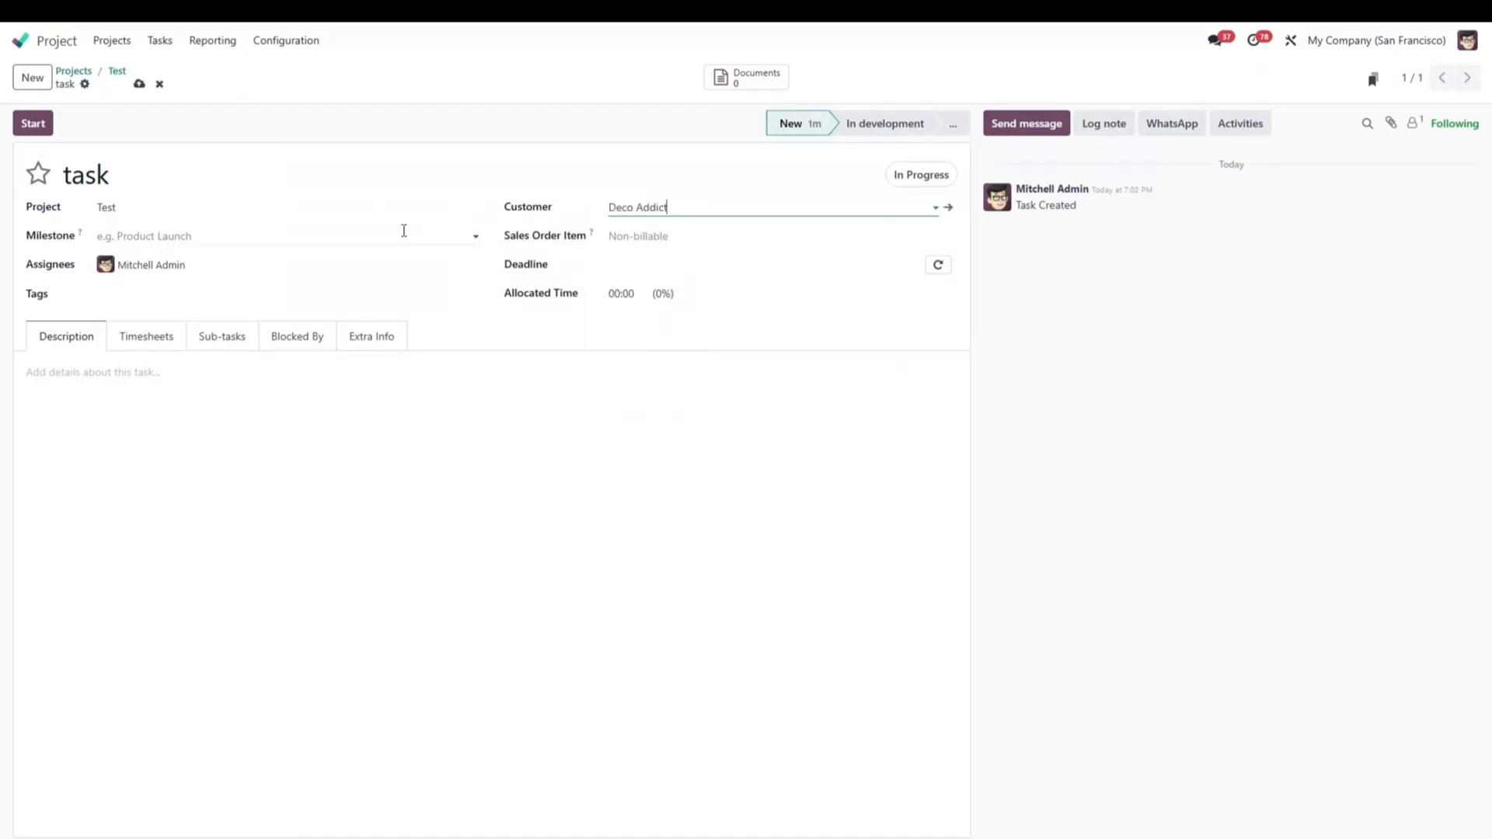
Save the task, move it from New to the Done stage on the Test project's board, and reopen it.
click(139, 84)
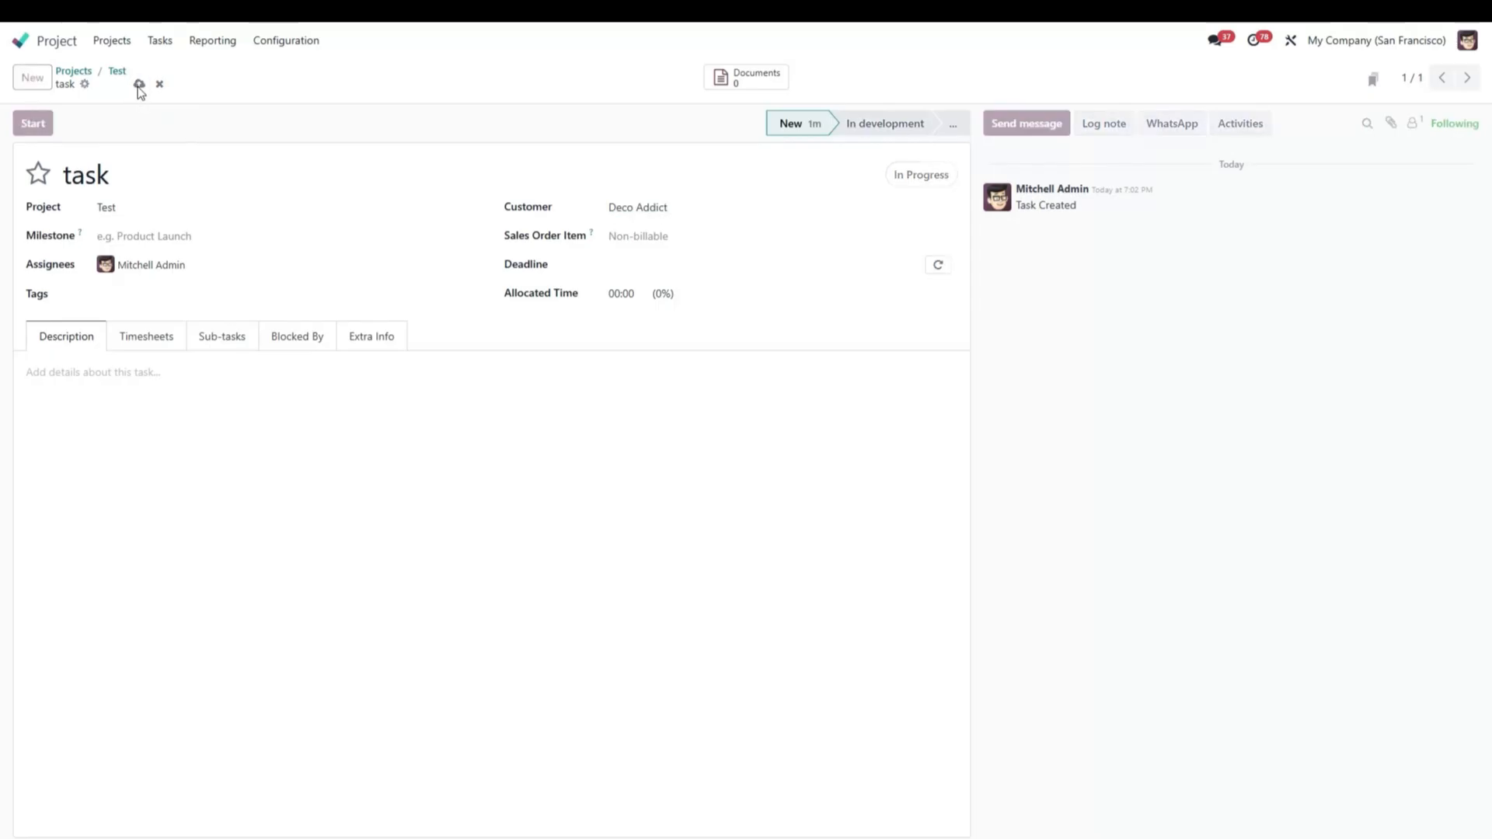
click(117, 71)
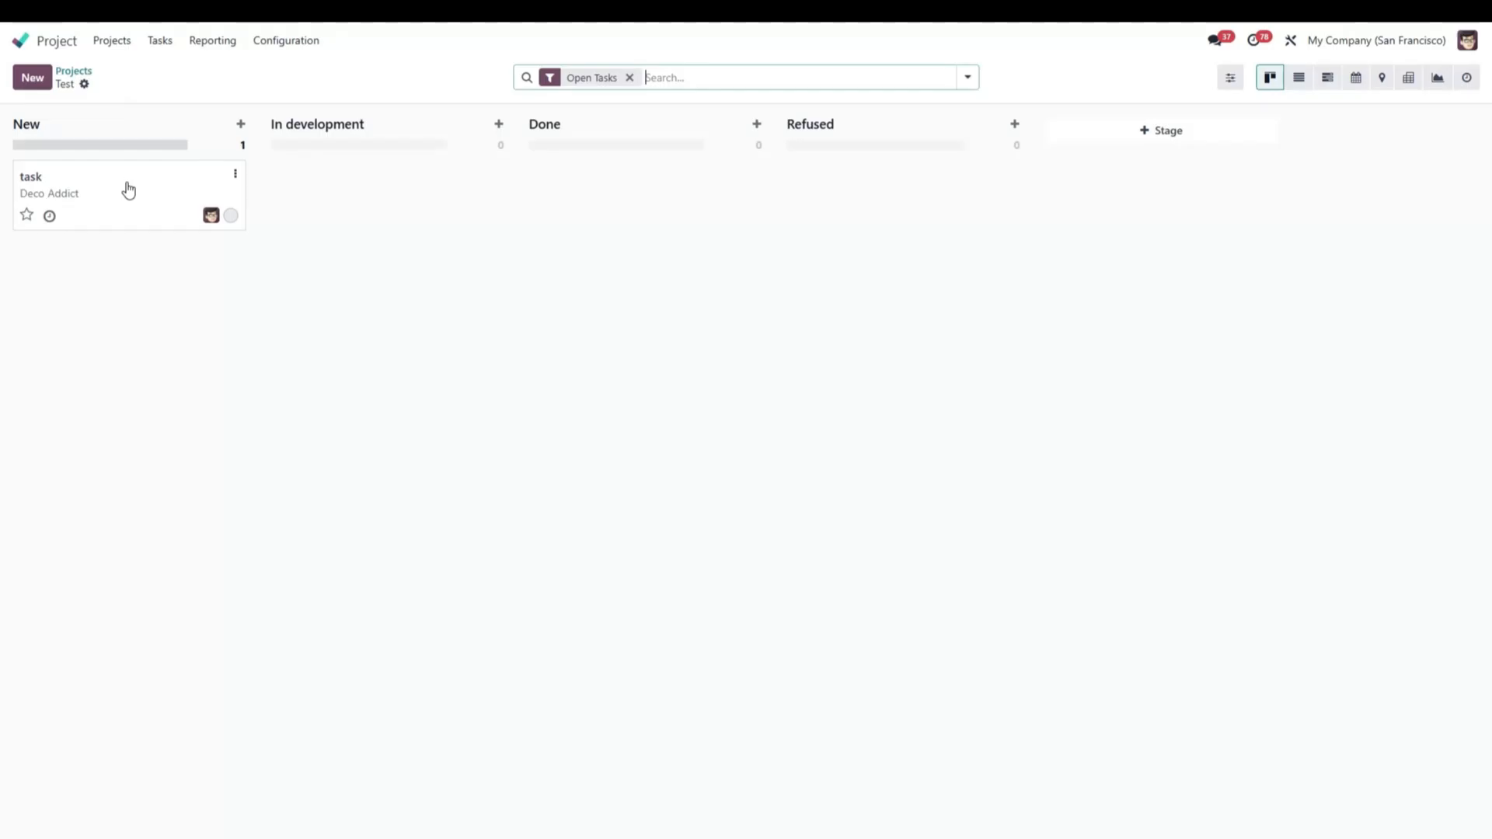
drag(128, 190, 639, 193)
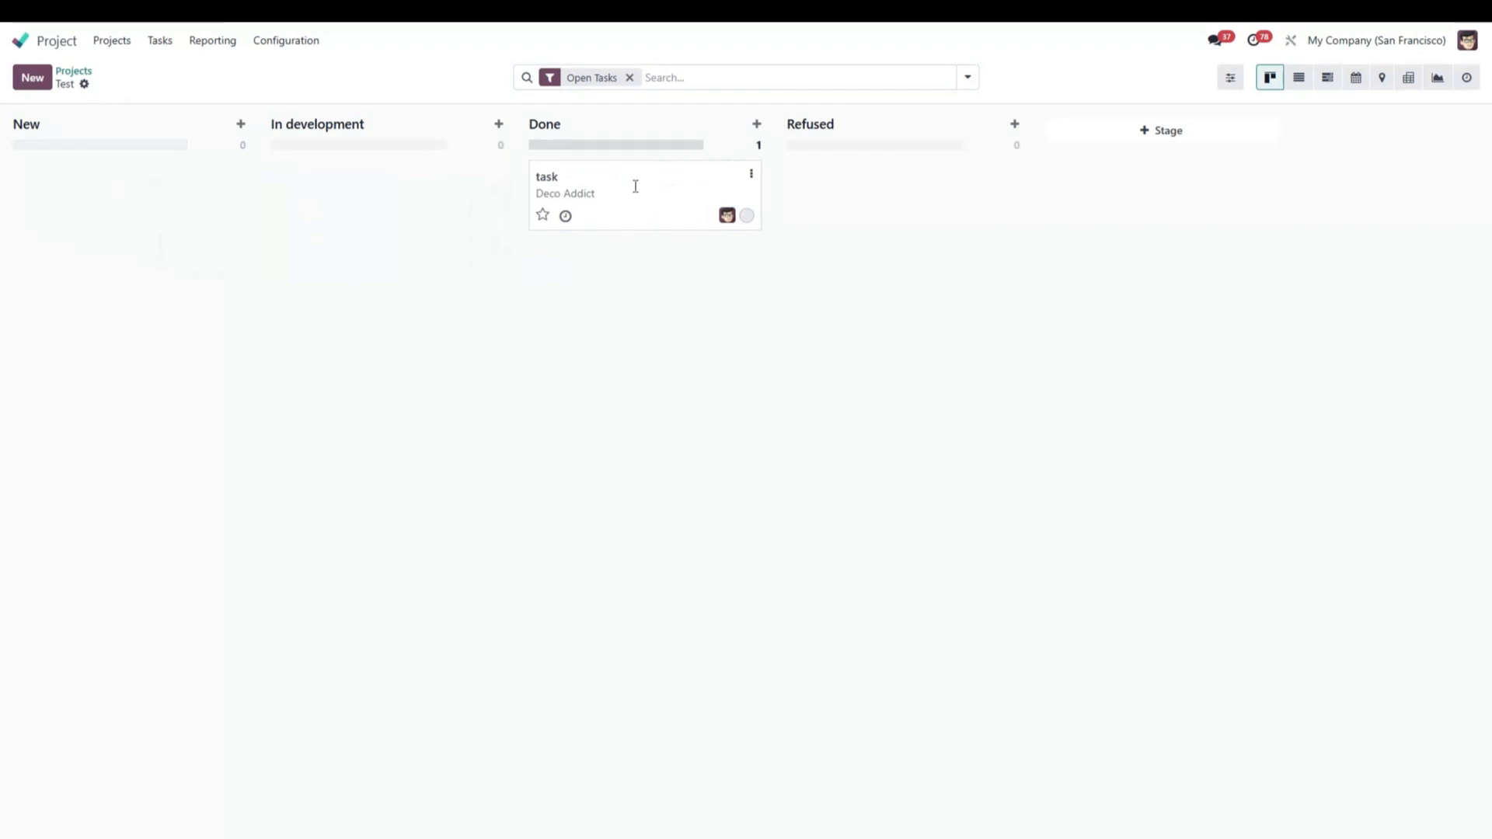
click(634, 188)
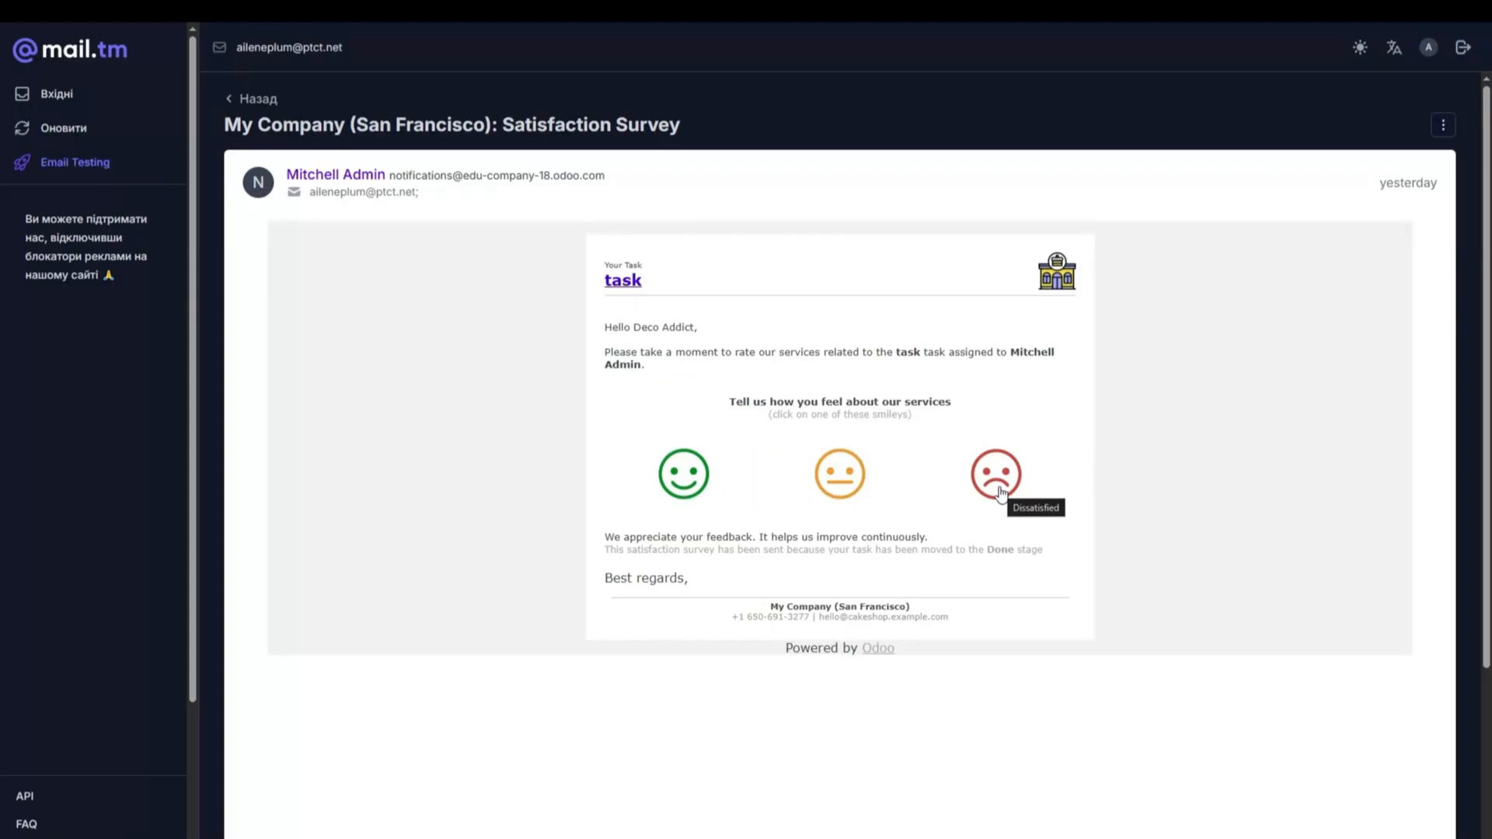
In the mail.tm Satisfaction Survey e-mail, rate the services as satisfied with the green smiley and send the feedback "Thank You".
click(681, 497)
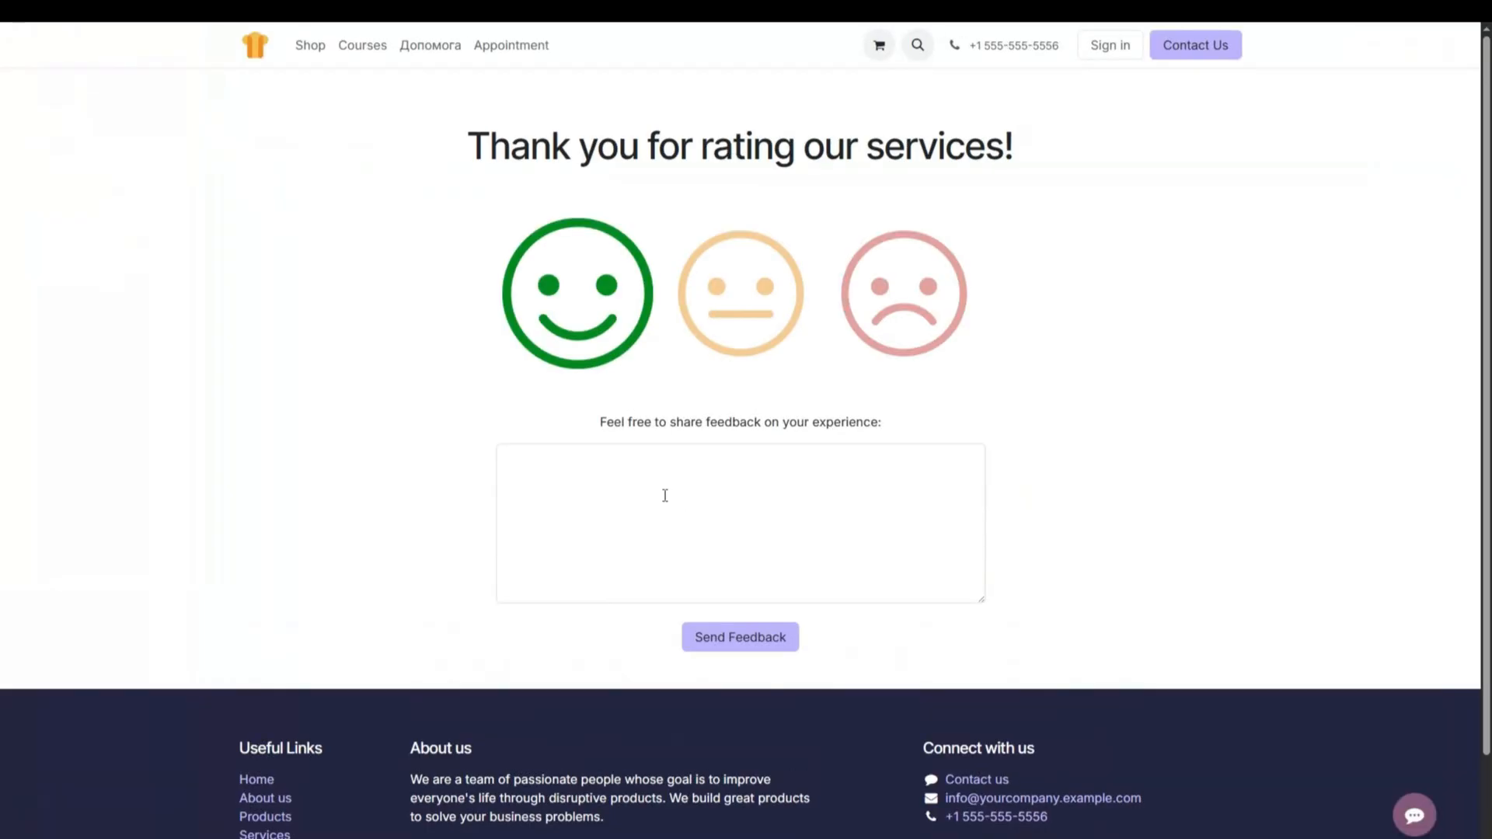
click(665, 496)
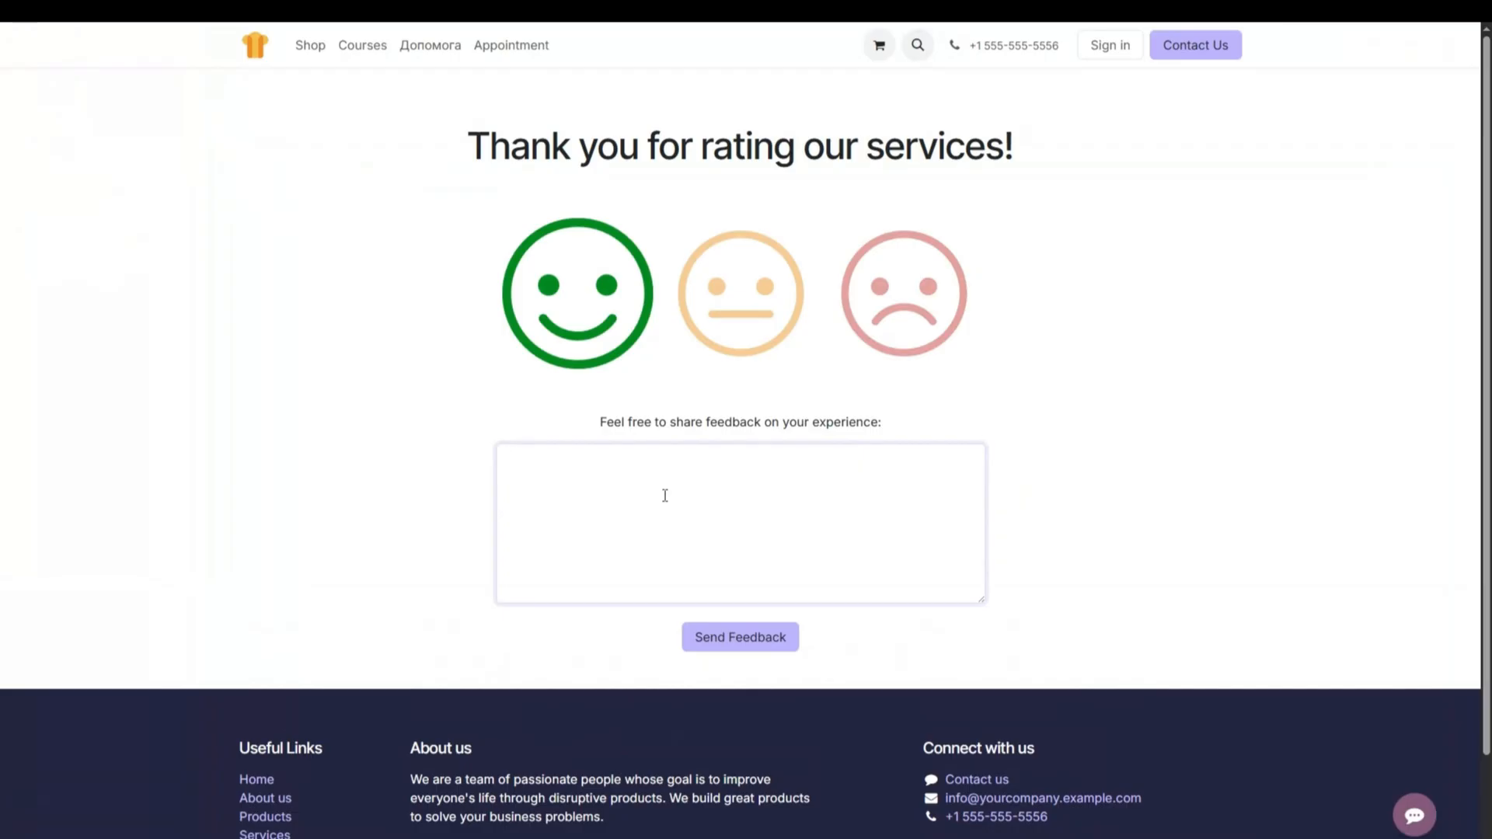
text(Thank You)
click(719, 637)
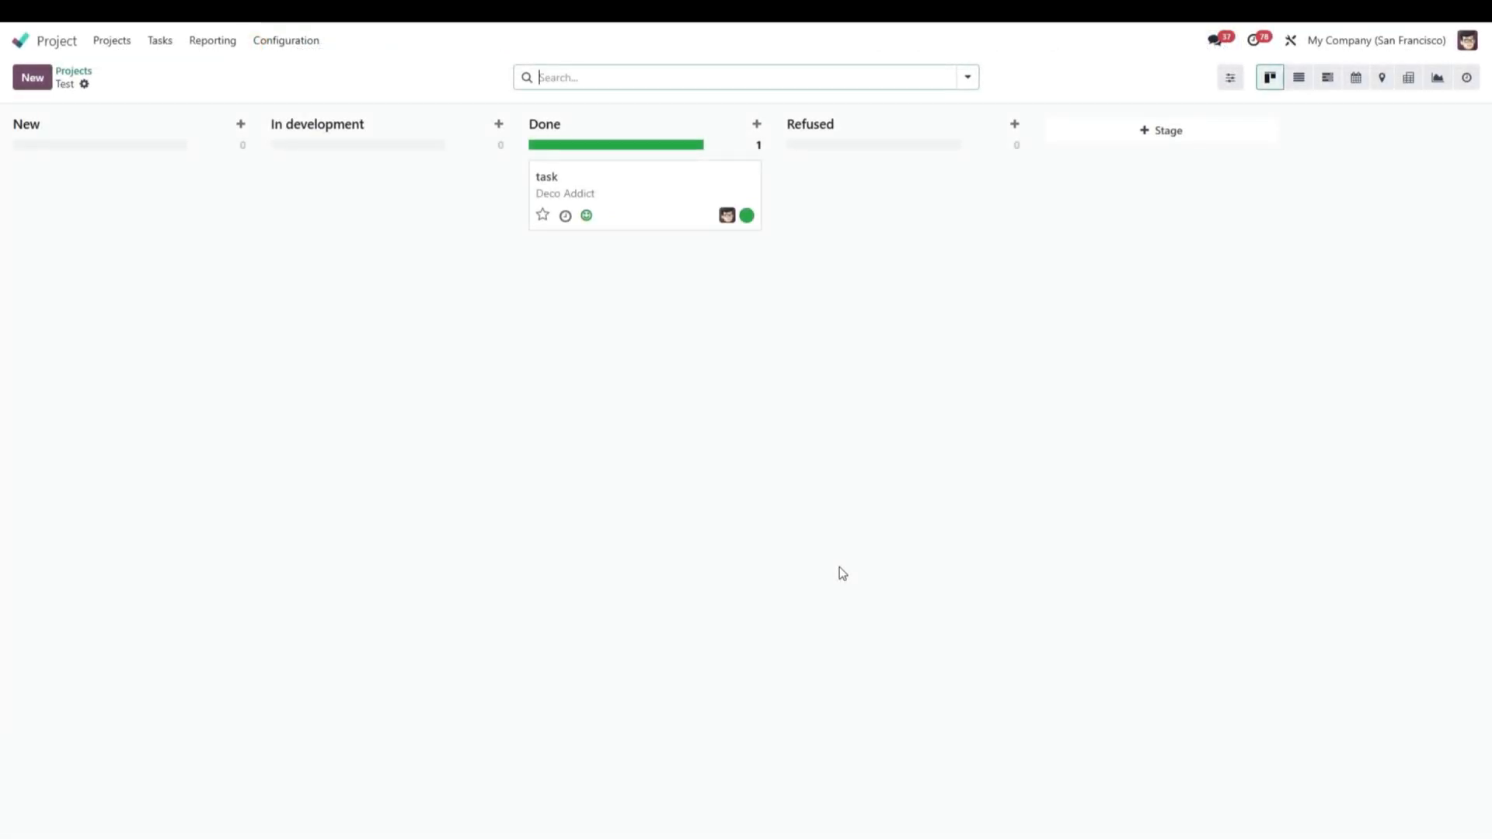
Check the state of the task in the Done stage and open the details of its last customer rating.
click(747, 218)
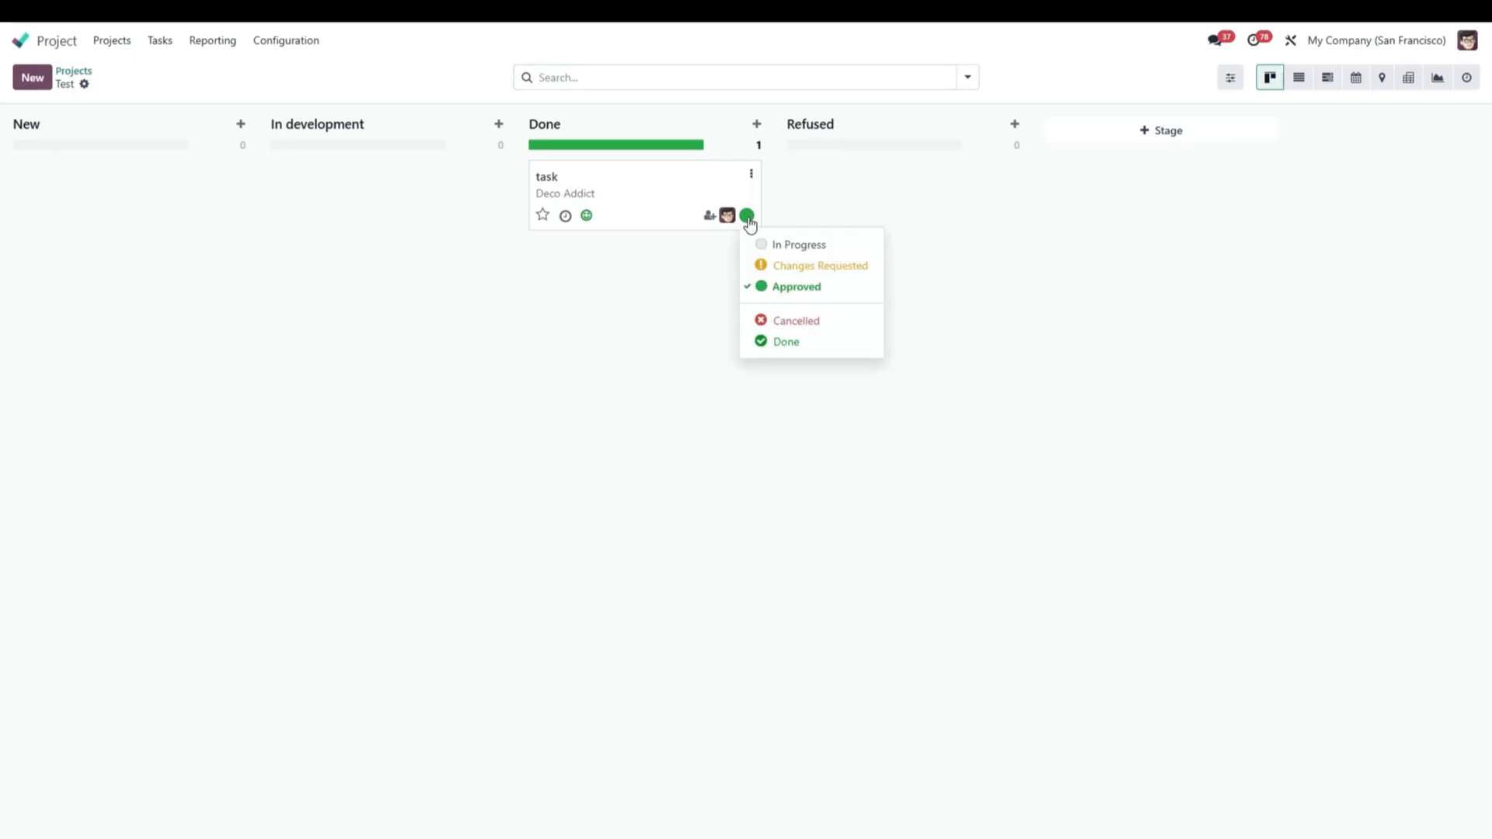
click(657, 203)
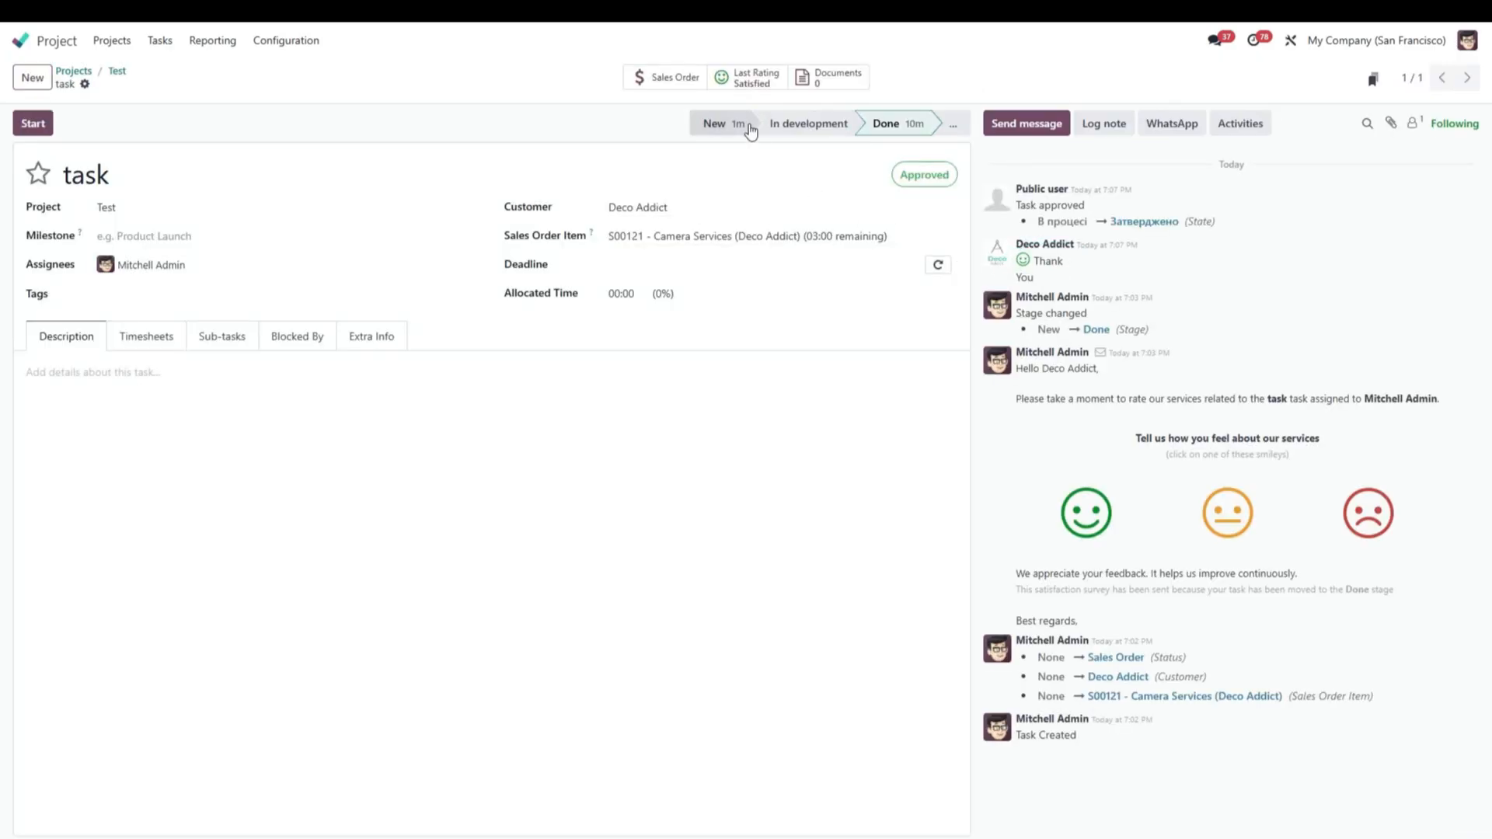
click(738, 82)
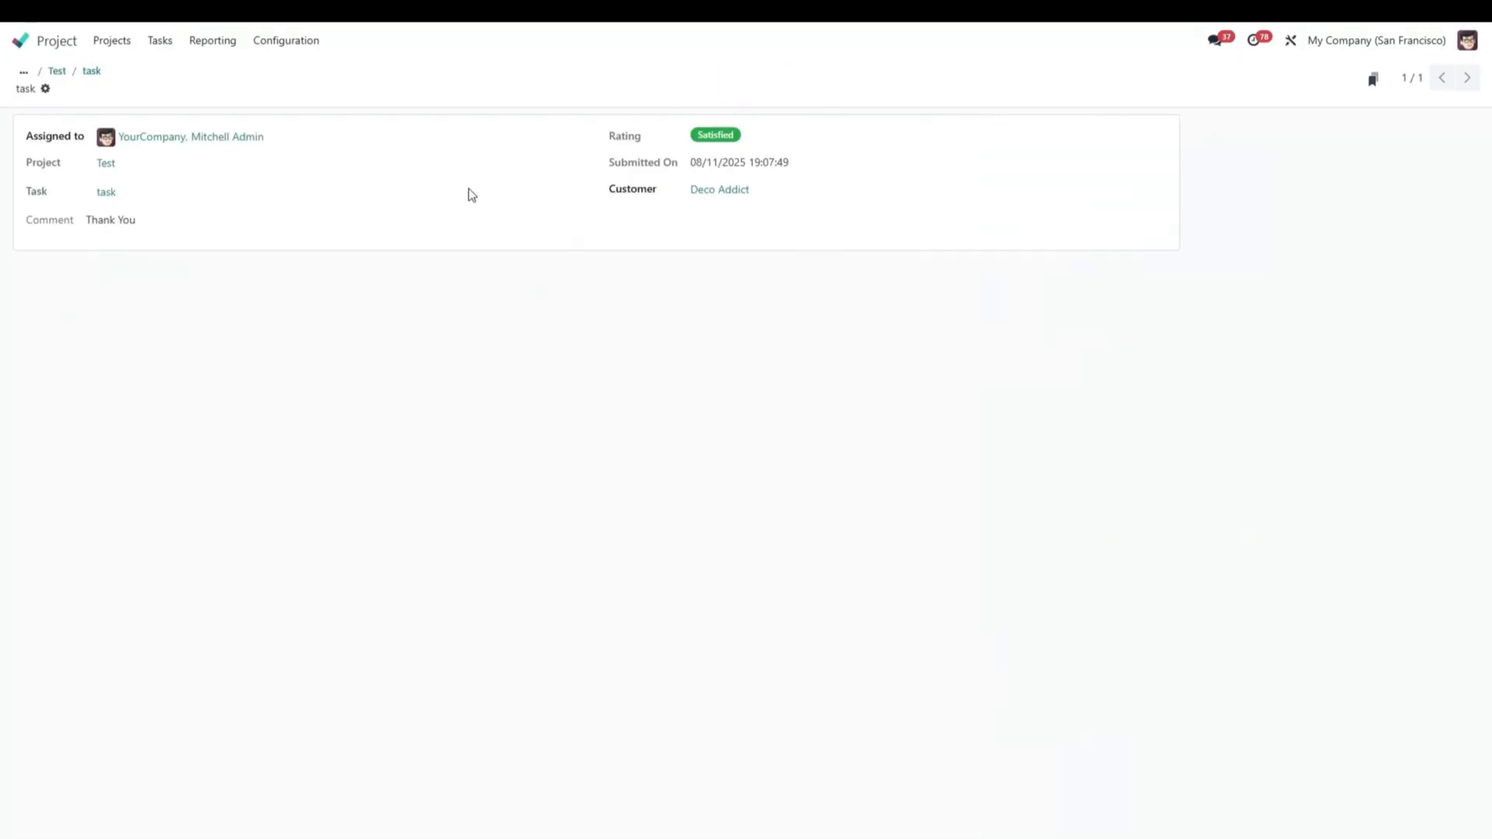